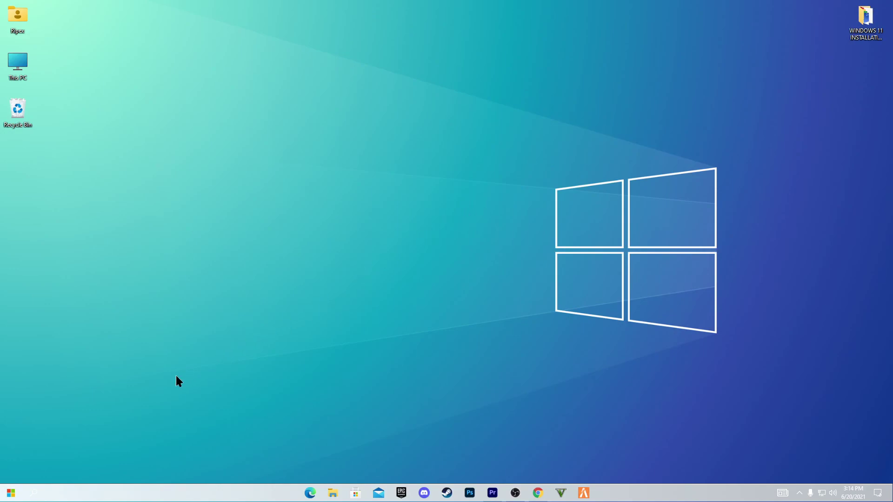
# - Examine the styling of the Start menu and of the New Volume (E:) folder window
pyautogui.click(7, 493)
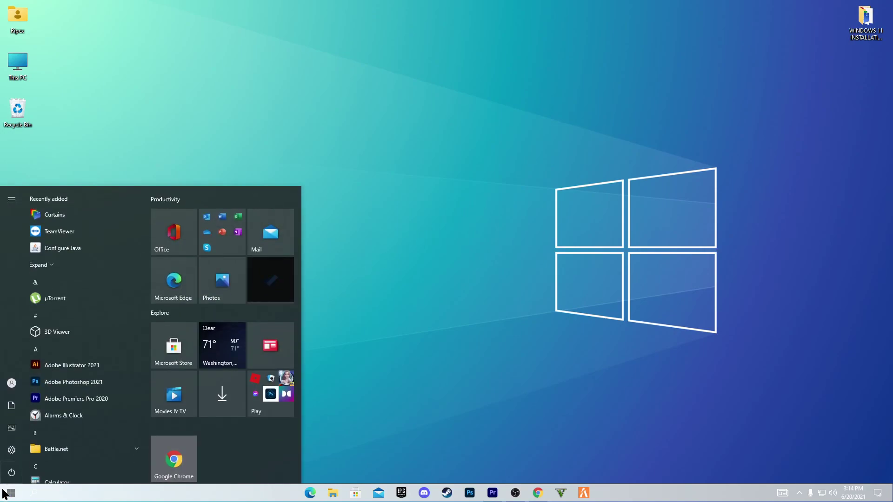
pyautogui.click(5, 493)
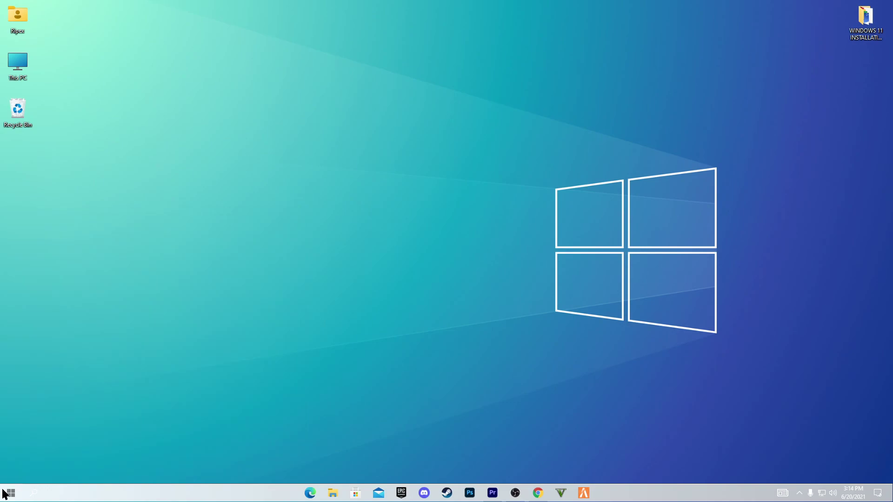
pyautogui.doubleClick(28, 61)
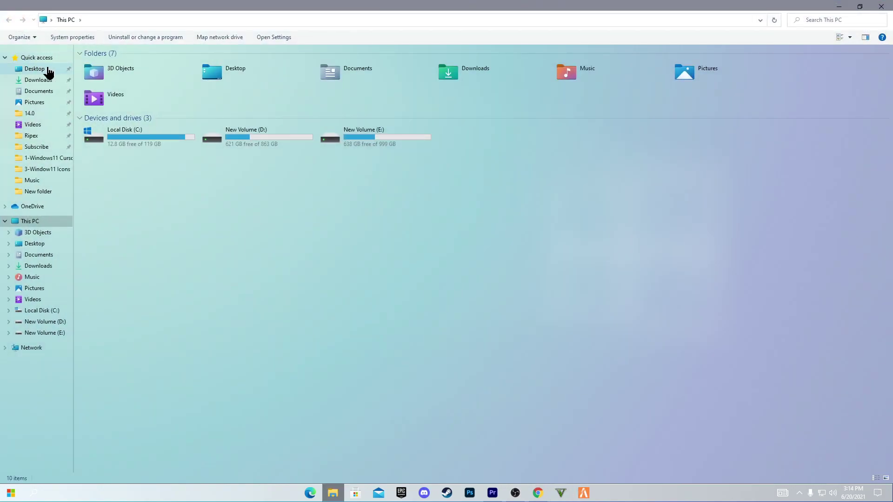
pyautogui.doubleClick(378, 137)
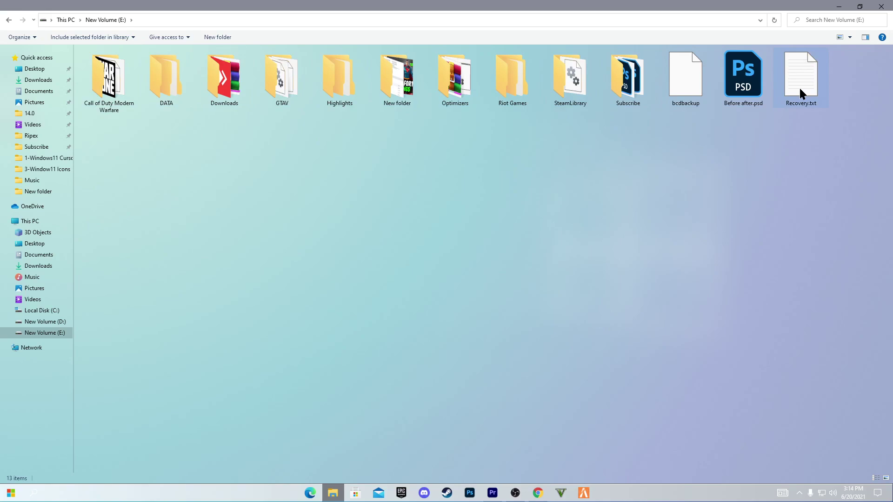
pyautogui.click(845, 20)
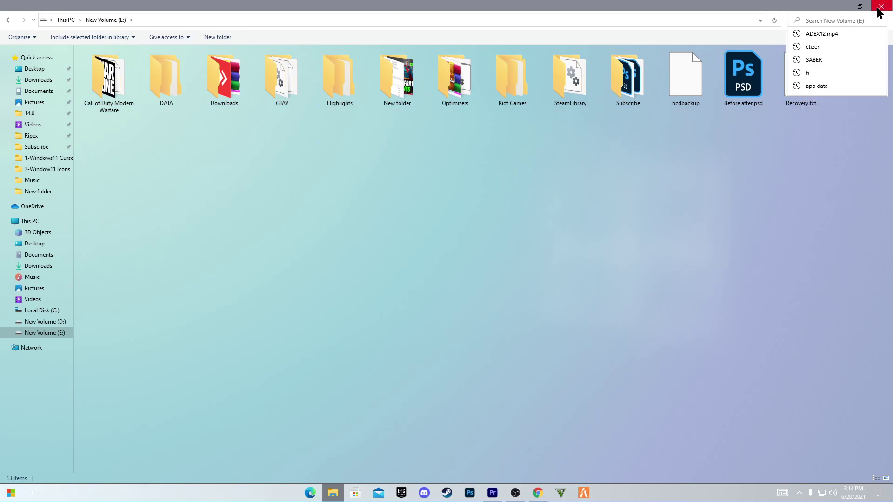
pyautogui.click(880, 8)
# - Open the desktop's Personalization settings and view the Themes page
pyautogui.rightClick(320, 164)
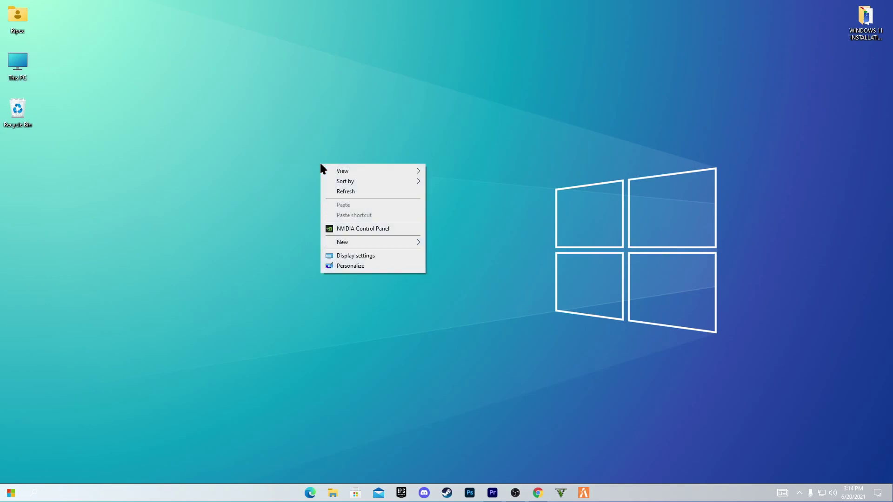
pyautogui.click(348, 266)
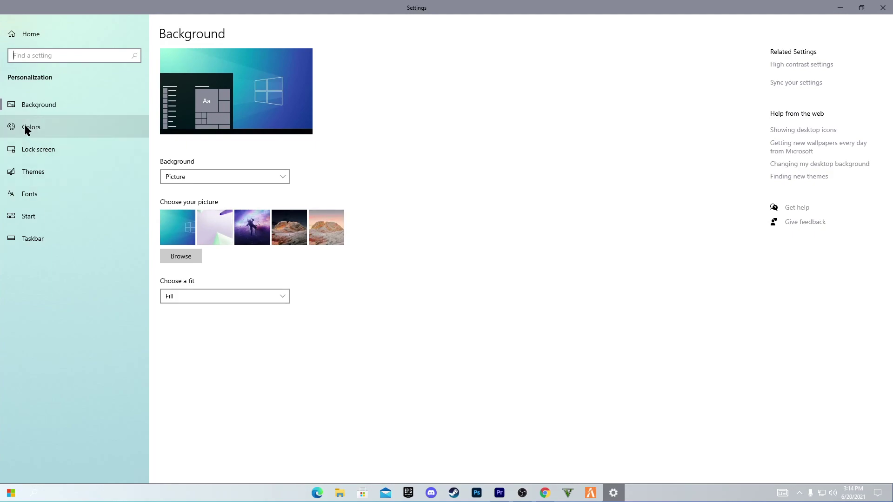
pyautogui.click(34, 173)
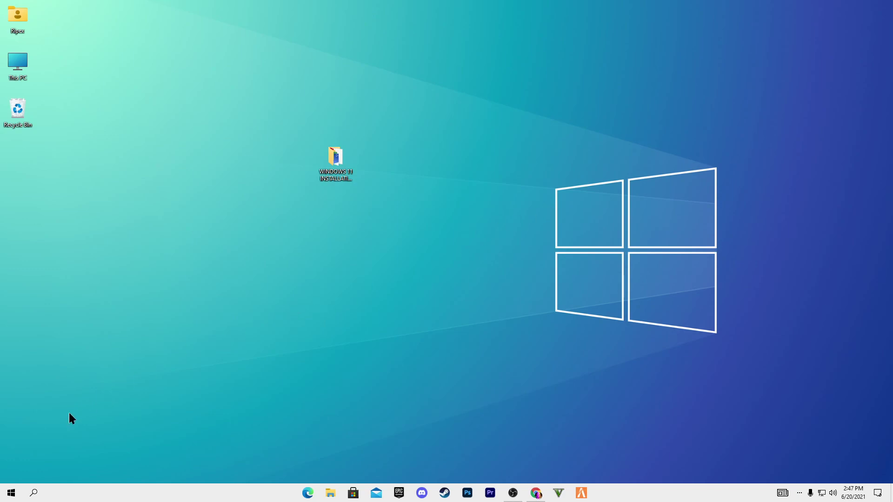
# - Search for the restore point settings and confirm that system protection is turned on for Local Disk (C:)
pyautogui.click(35, 496)
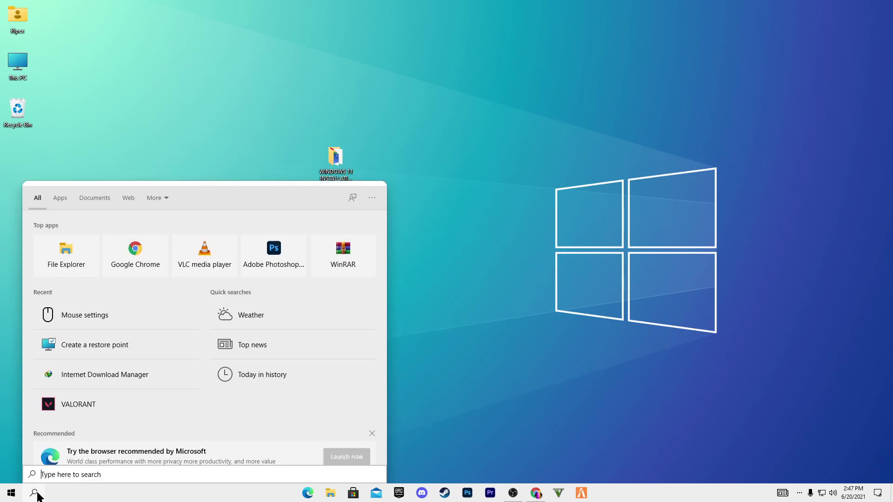
pyautogui.write('RES')
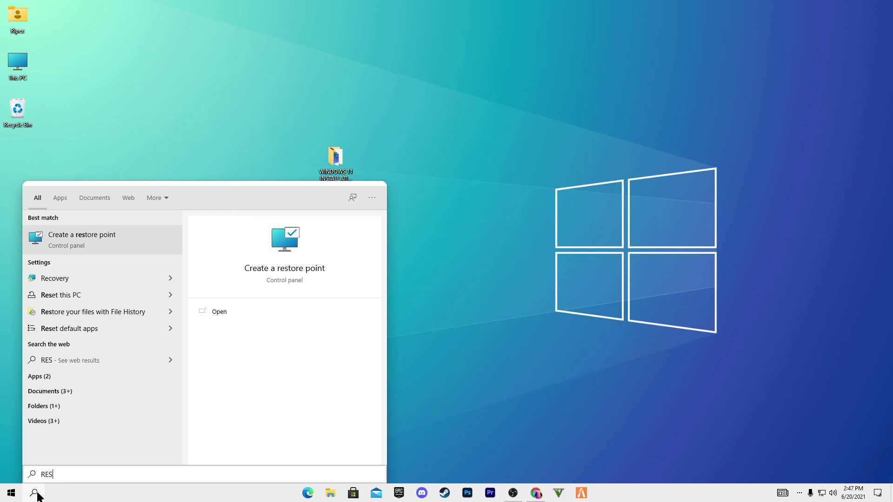
pyautogui.click(93, 238)
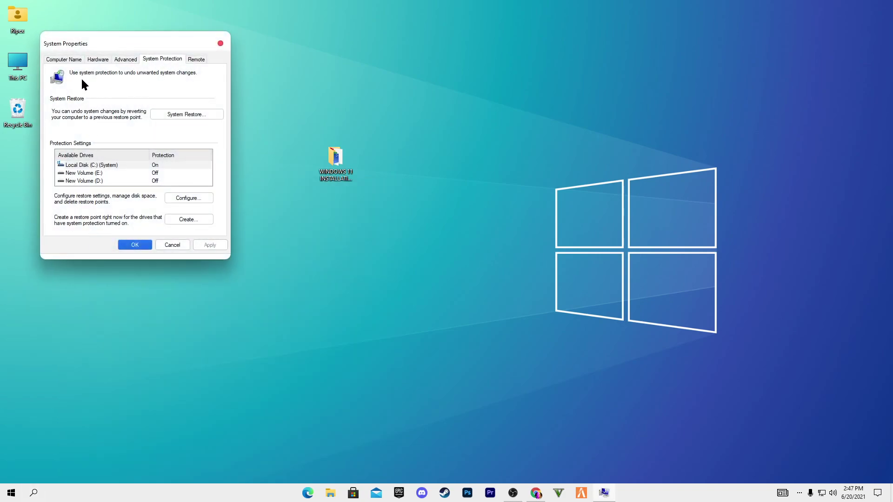
pyautogui.click(180, 199)
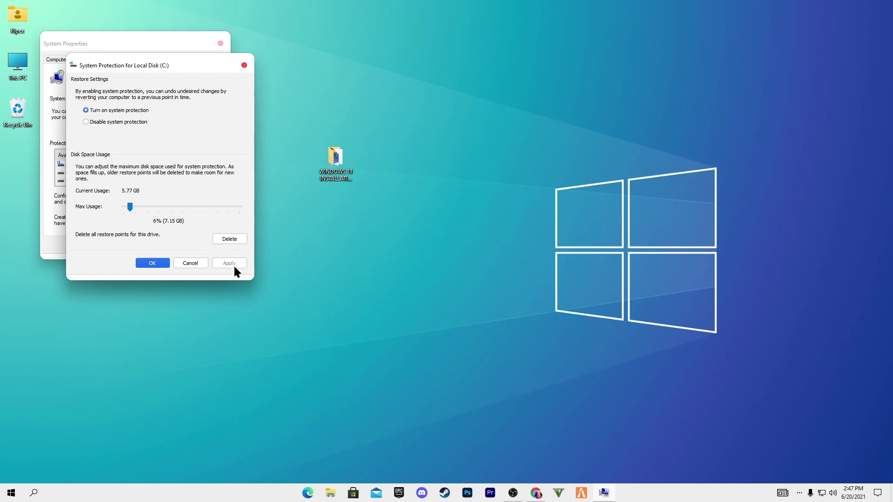
pyautogui.click(150, 264)
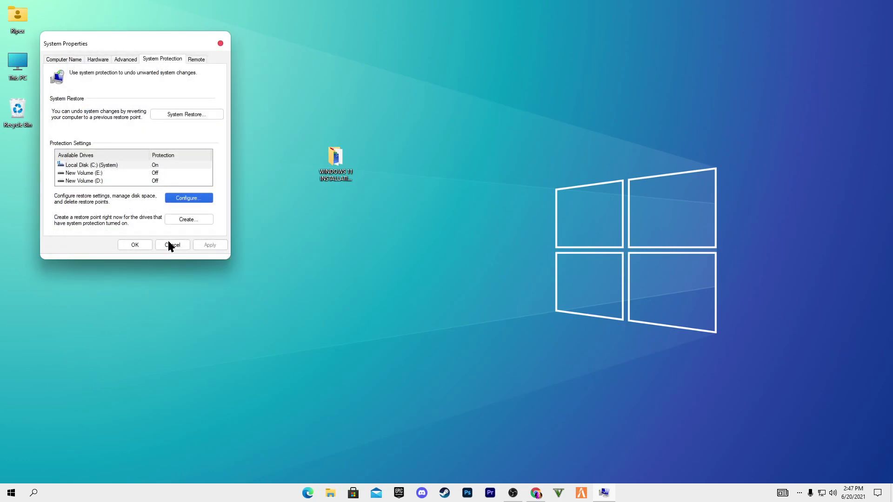
pyautogui.click(189, 220)
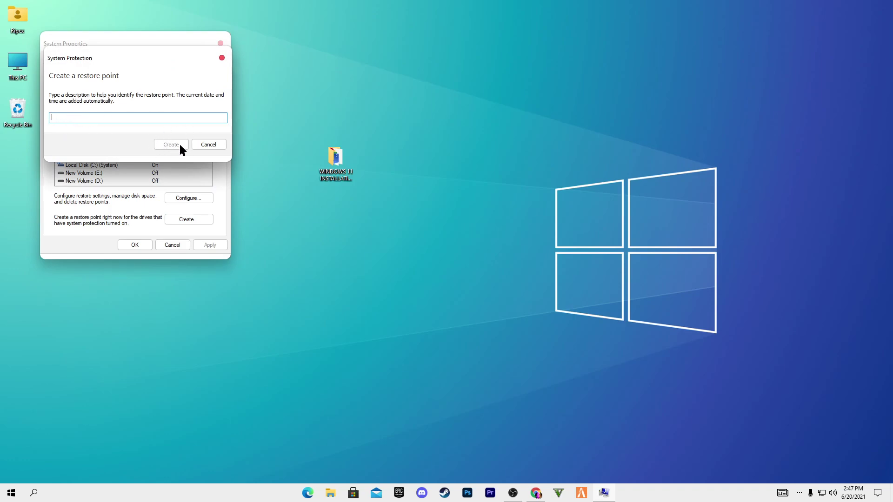
pyautogui.click(199, 145)
pyautogui.click(142, 244)
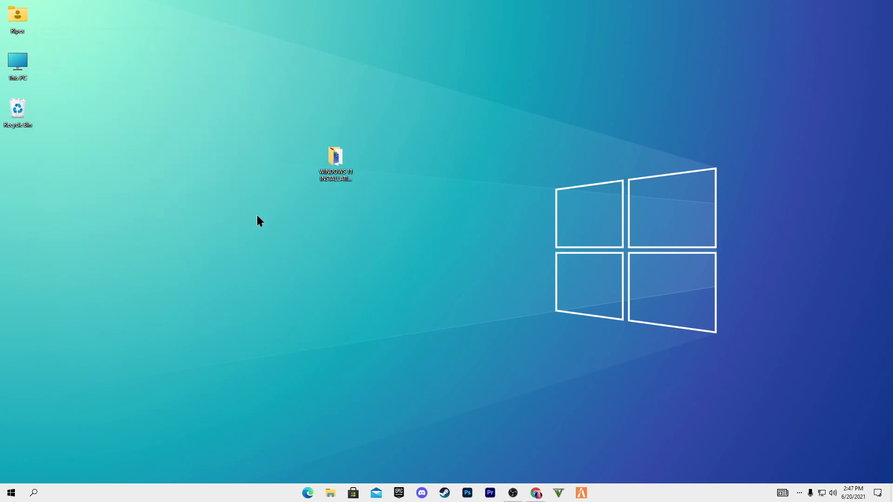
# - Open the 1-Windows11 Cursor folder inside WINDOWS 11 INSTALLATION SETUP on the desktop
pyautogui.click(328, 166)
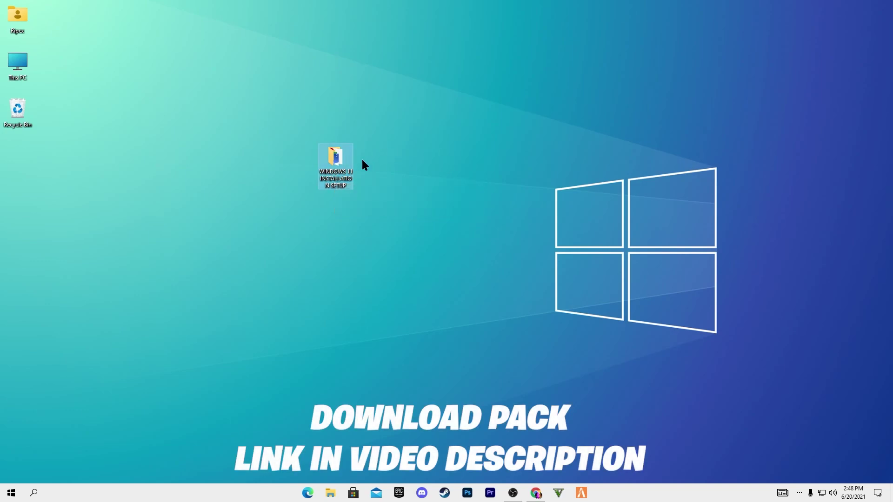
pyautogui.doubleClick(338, 162)
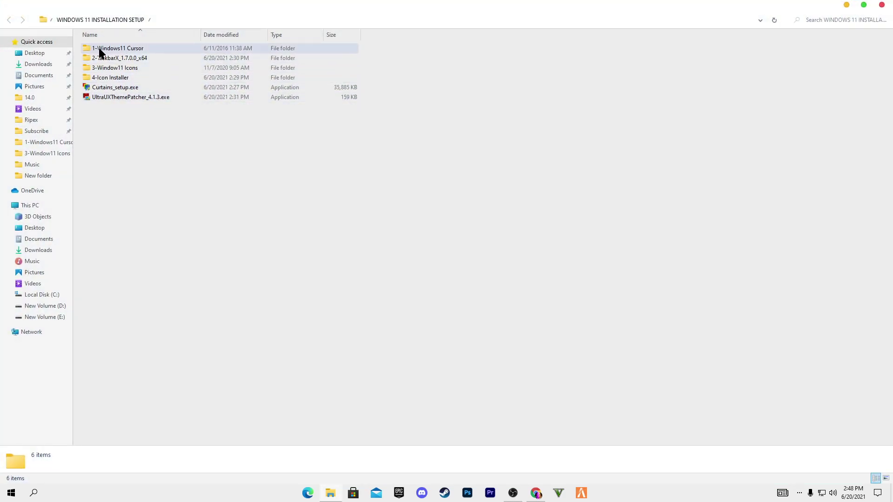
pyautogui.moveTo(92, 52)
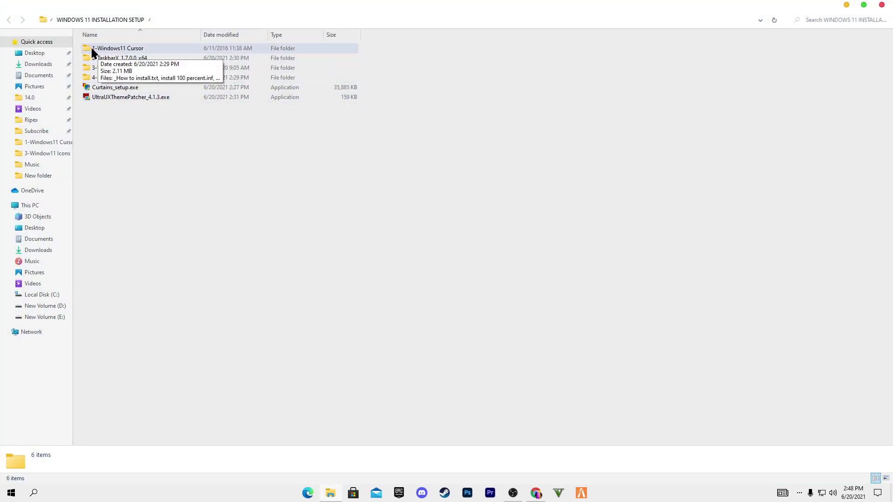
pyautogui.doubleClick(116, 50)
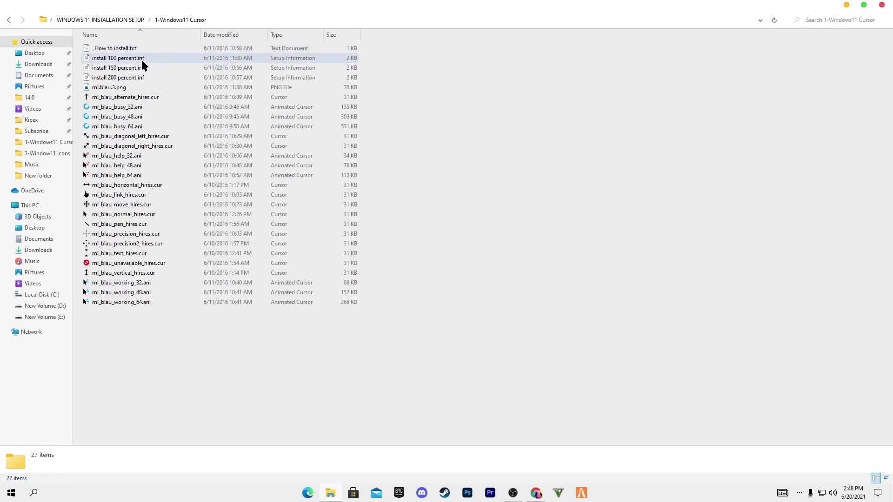
# - Install the cursor set from the install 100 percent.inf file
pyautogui.moveTo(99, 58)
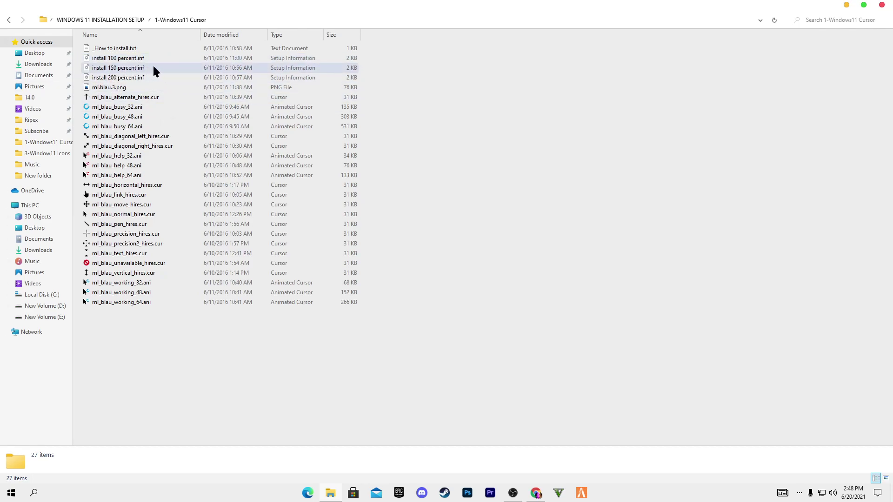
pyautogui.moveTo(170, 76)
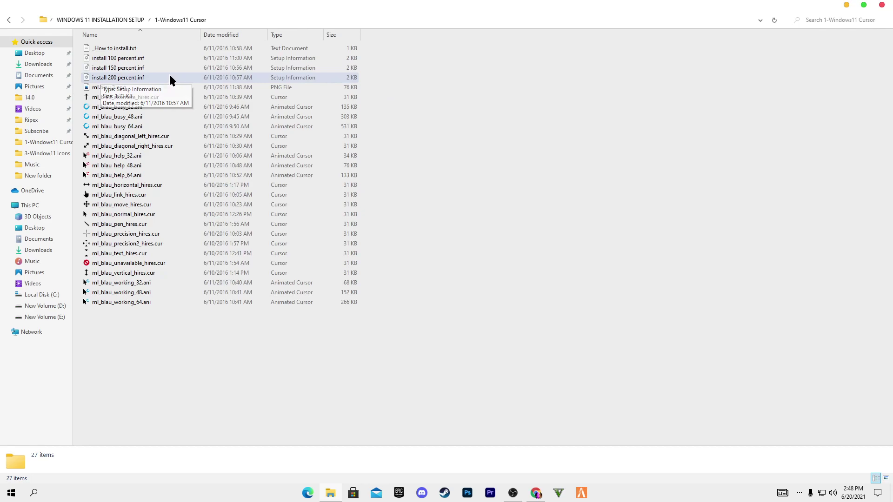
pyautogui.rightClick(111, 60)
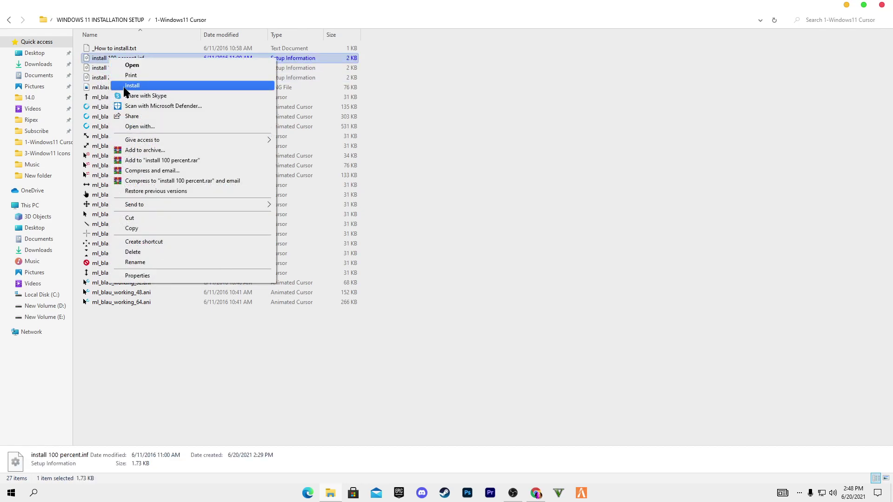
pyautogui.click(134, 85)
pyautogui.click(401, 311)
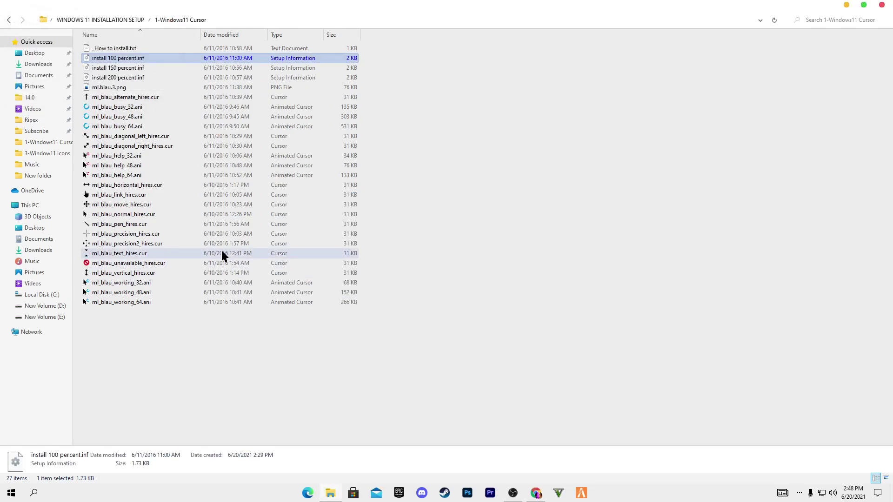
# - Search for the mouse settings and open the additional mouse options
pyautogui.click(34, 493)
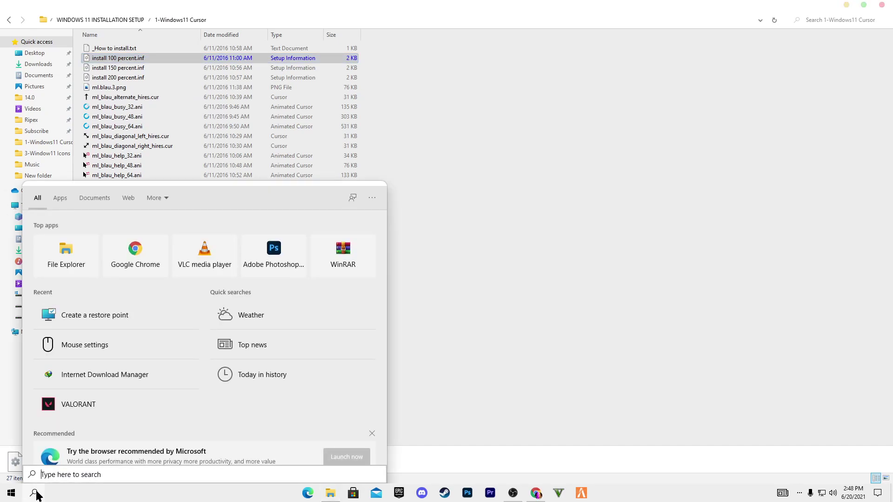
pyautogui.write('MOUSE')
pyautogui.press('Return')
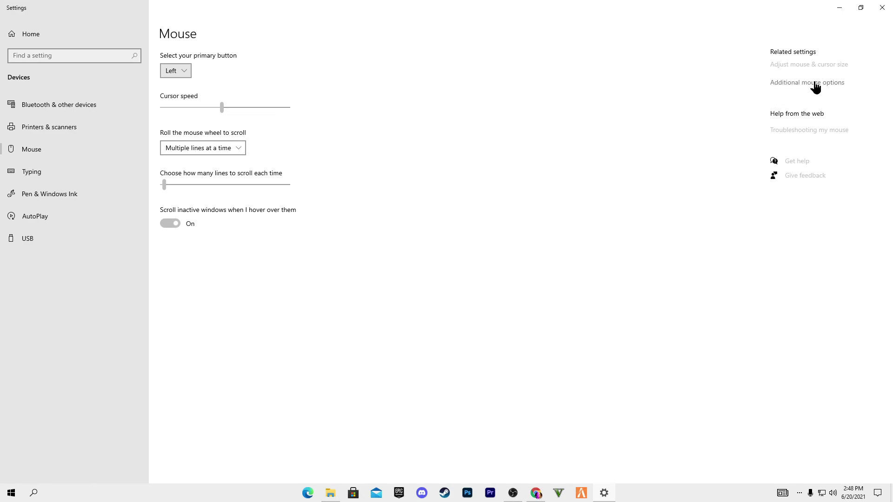
pyautogui.click(815, 86)
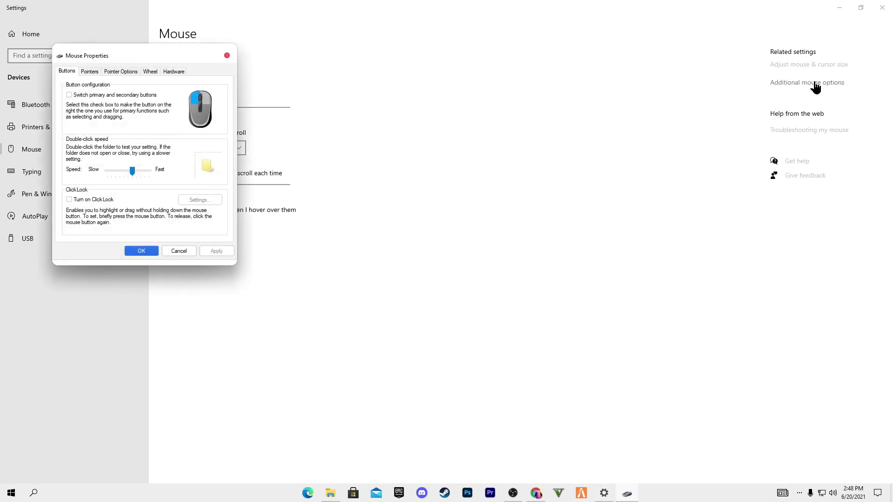
# - Apply the ml.blau 3 100% pointer scheme, replacing the original scheme, and close the mouse settings
pyautogui.click(96, 71)
pyautogui.click(89, 96)
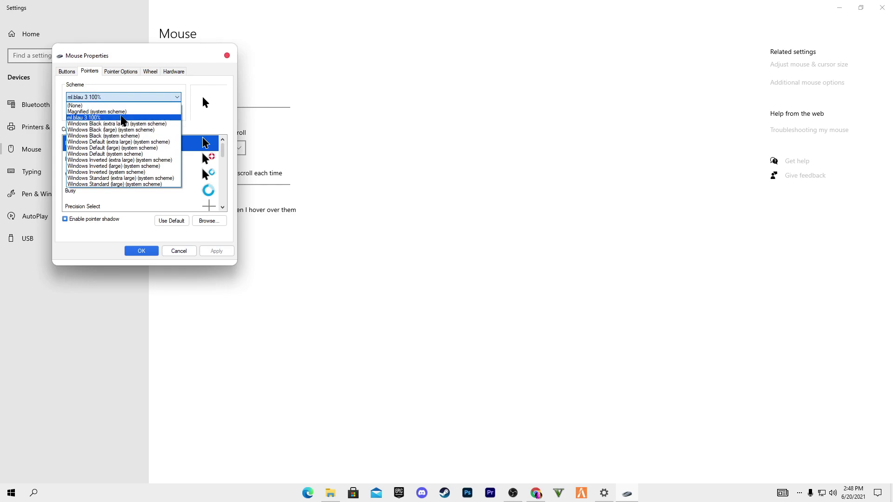
pyautogui.click(94, 118)
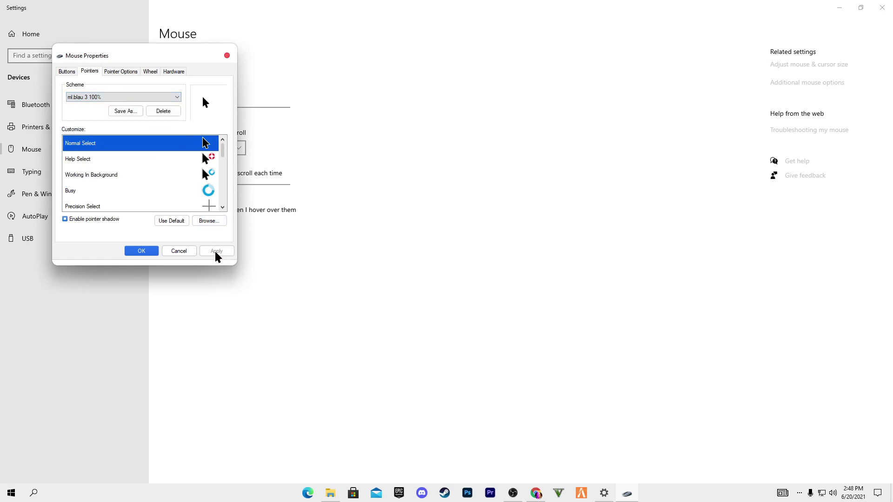
pyautogui.click(140, 251)
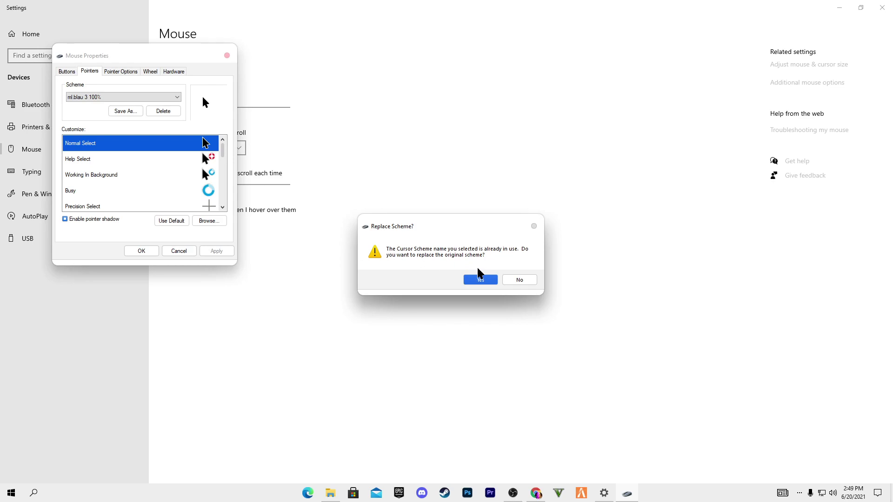
pyautogui.click(479, 279)
pyautogui.click(883, 7)
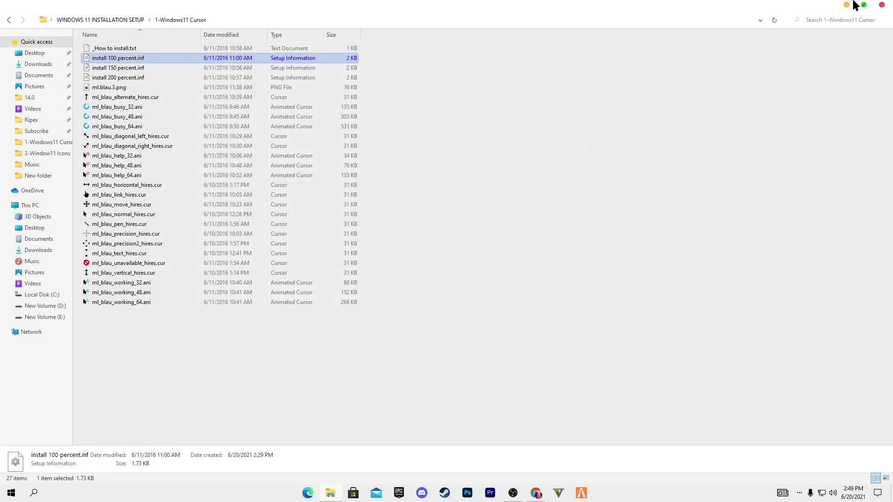
# - Close the cursor folder and open the 2-TaskbarX_1.7.0.0_x64 folder inside WINDOWS 11 INSTALLATION SETUP
pyautogui.click(882, 6)
pyautogui.doubleClick(335, 160)
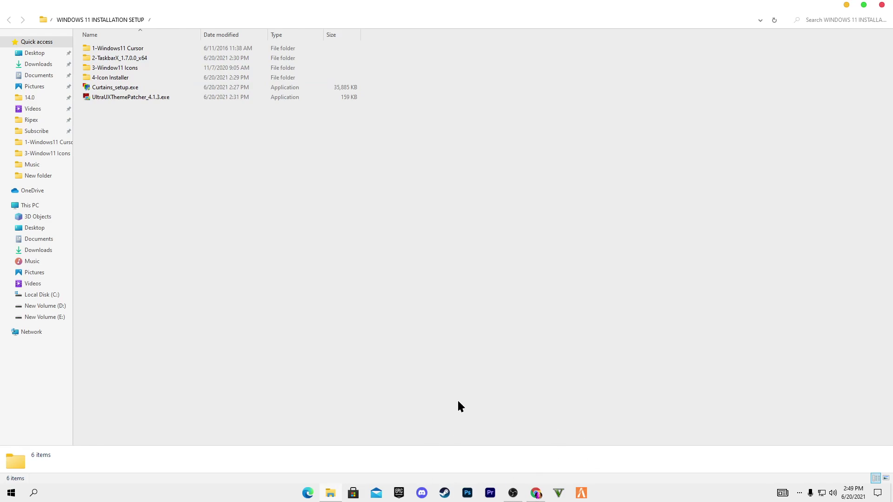
pyautogui.doubleClick(123, 58)
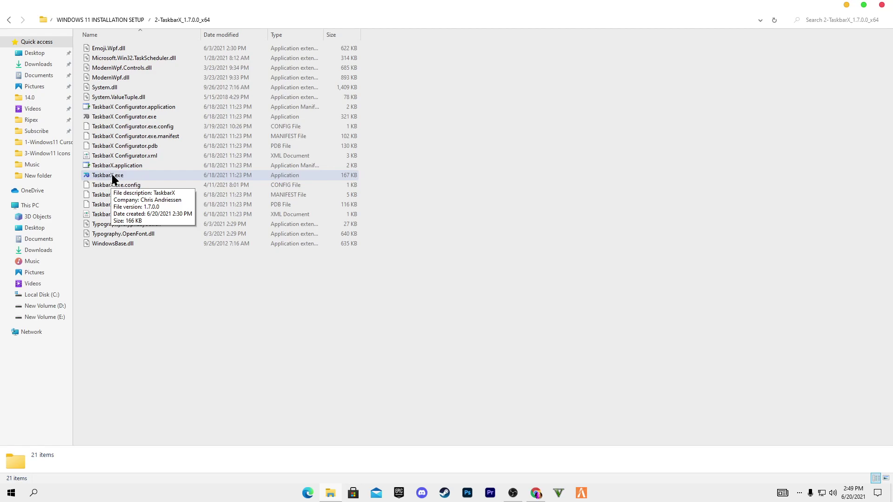
# - Run TaskbarX.exe as administrator and open TaskbarX Configurator.exe
pyautogui.rightClick(112, 180)
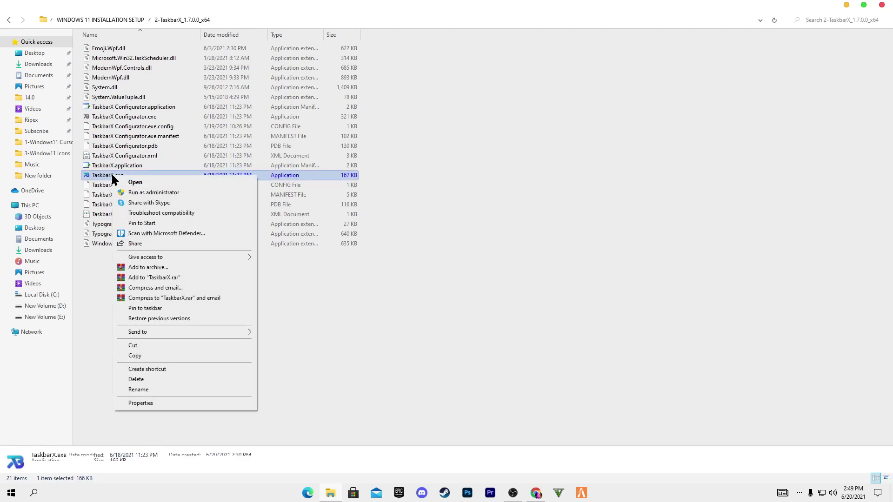
pyautogui.click(147, 192)
pyautogui.click(406, 318)
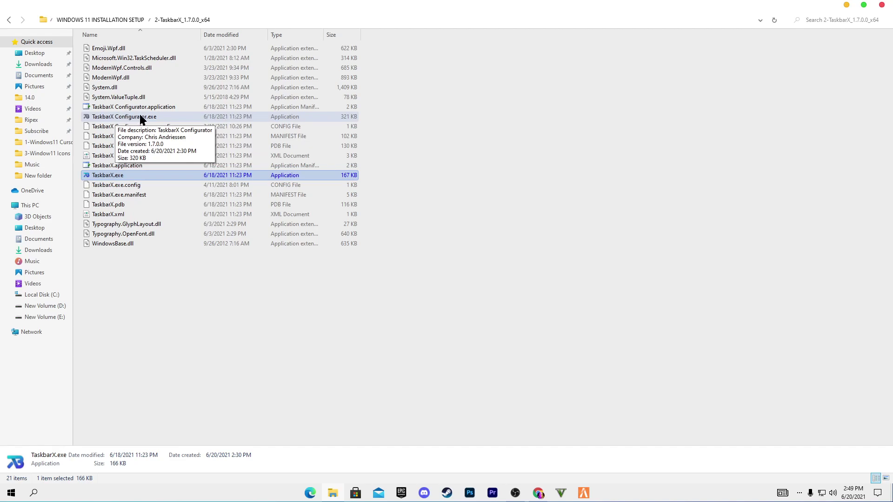
pyautogui.doubleClick(162, 117)
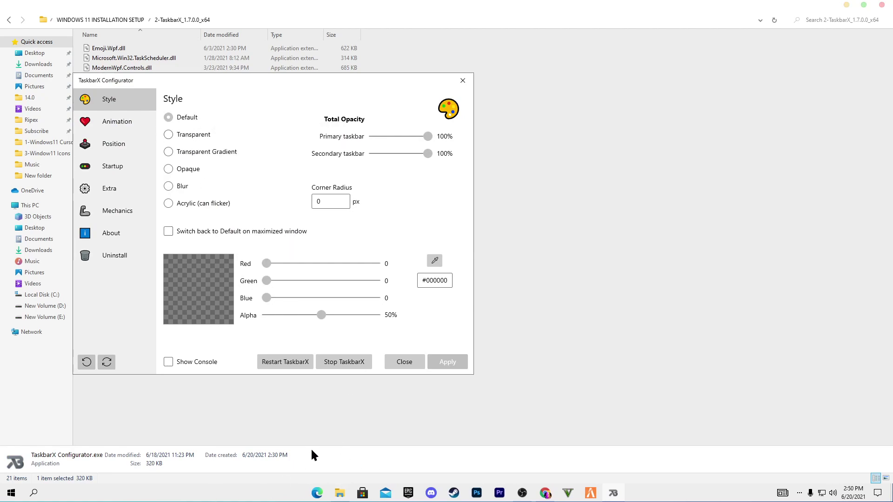
# - Apply the Transparent style to the taskbar, and replace it with the Transparent Gradient style
pyautogui.click(168, 135)
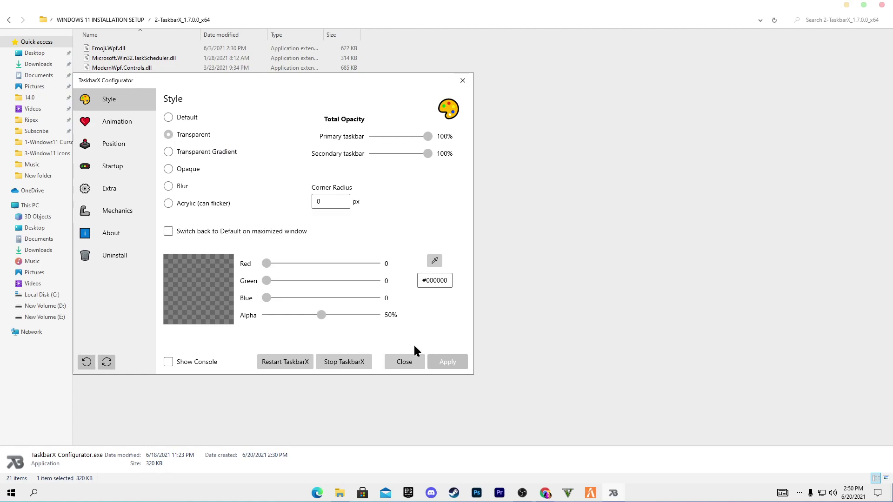
pyautogui.click(440, 368)
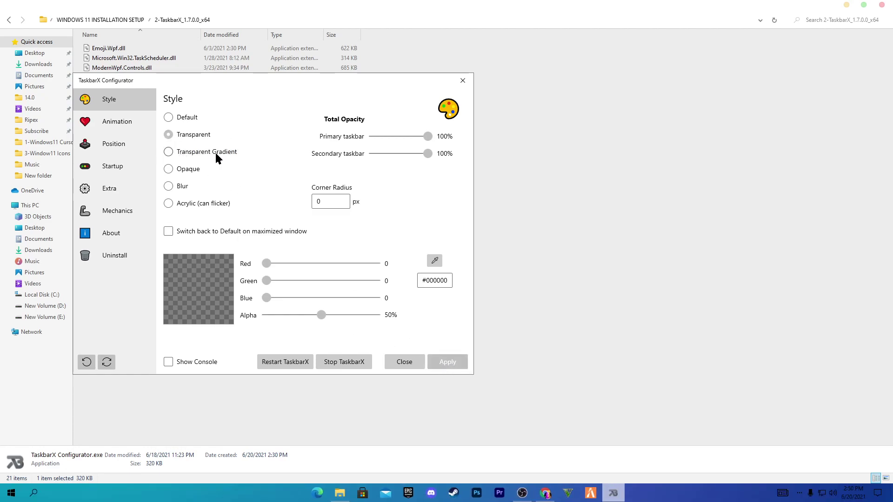
pyautogui.click(170, 153)
pyautogui.click(446, 363)
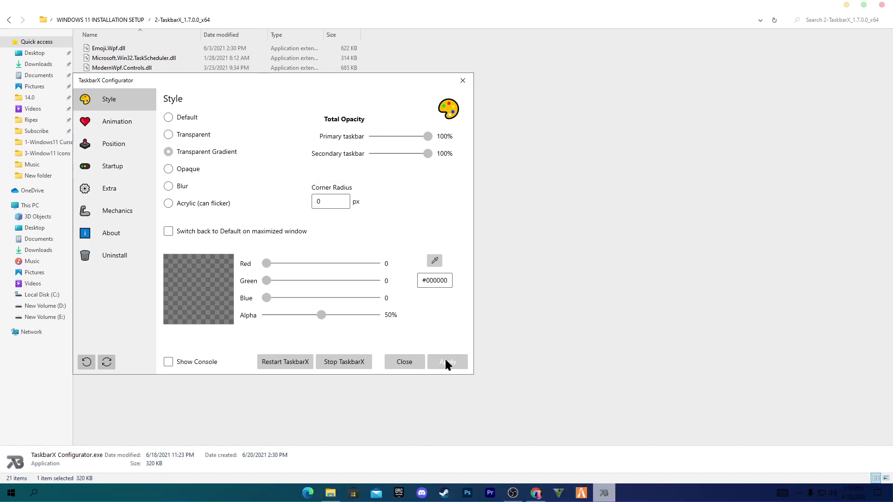
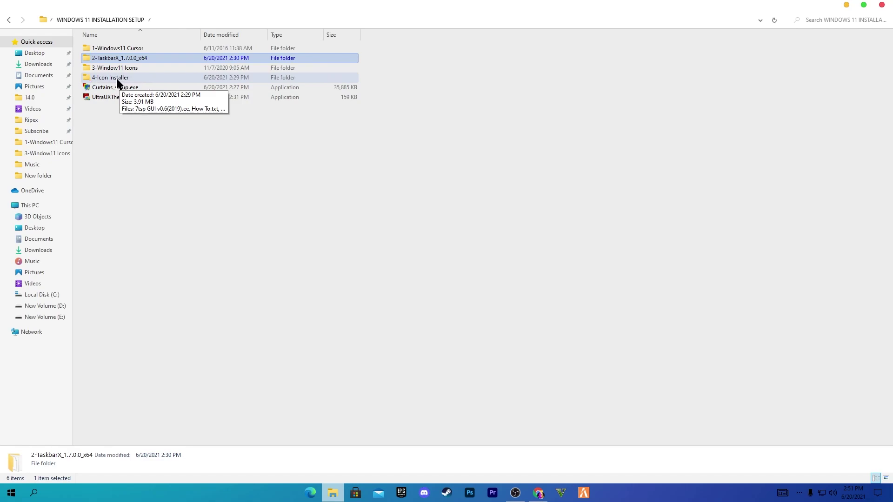
# - Open the 4-Icon Installer folder and rename 7tsp GUI v0.6(2019).ee to 7tsp GUI v0.6(2019).exe, accepting the extension change
pyautogui.doubleClick(120, 79)
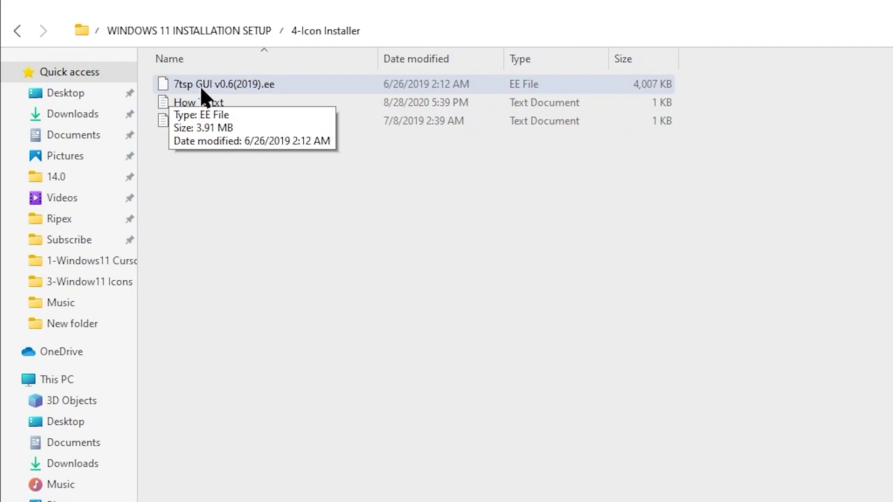
pyautogui.rightClick(256, 83)
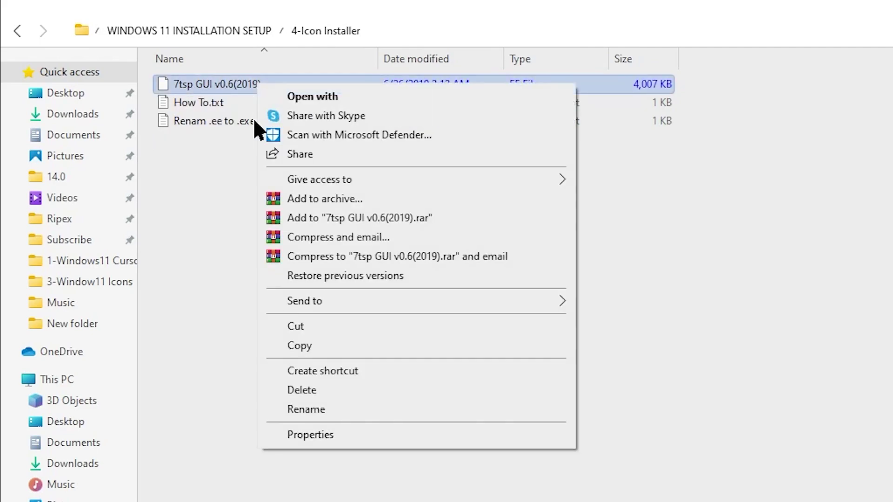
pyautogui.click(322, 413)
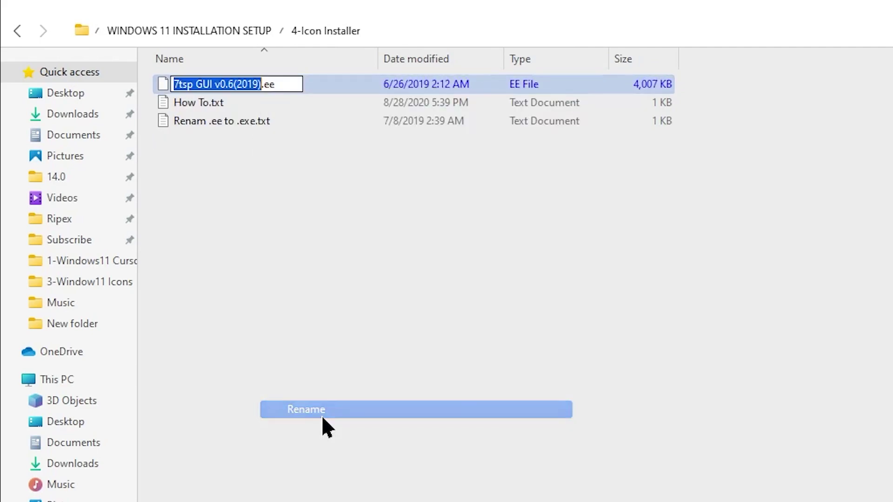
pyautogui.click(275, 84)
pyautogui.press('Left')
pyautogui.write('X')
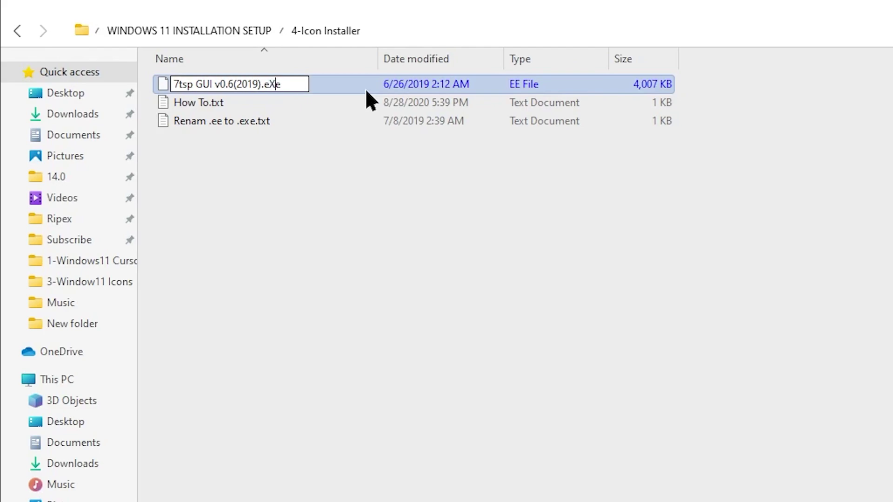
pyautogui.press('BackSpace')
pyautogui.write('x')
pyautogui.press('Return')
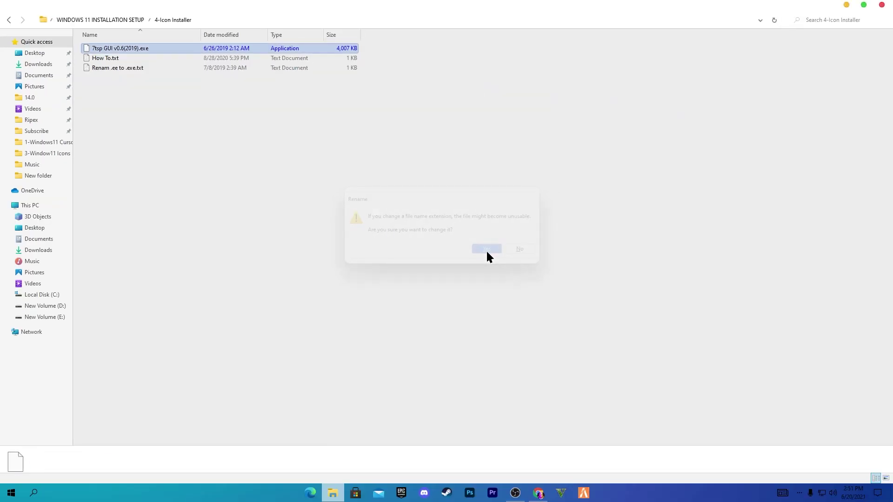
pyautogui.click(891, 463)
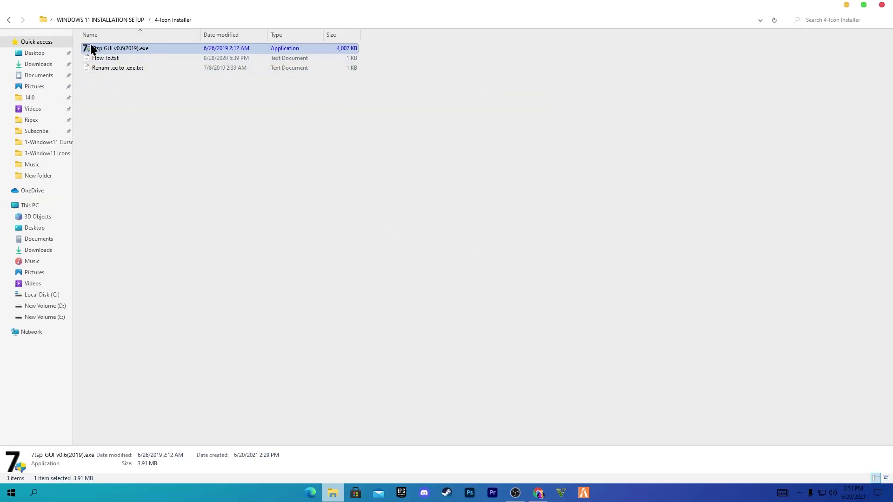
# - Run 7tsp GUI v0.6(2019).exe and add 7TSP Fluent.7z from 3-Window11 Icons\7TSP Icon theme in WINDOWS 11 INSTALLATION SETUP as a custom pack
pyautogui.doubleClick(125, 47)
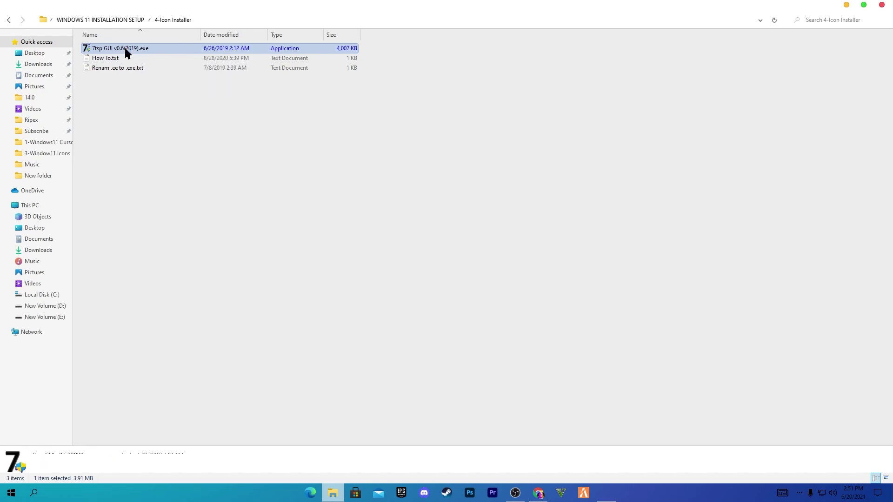
pyautogui.click(388, 318)
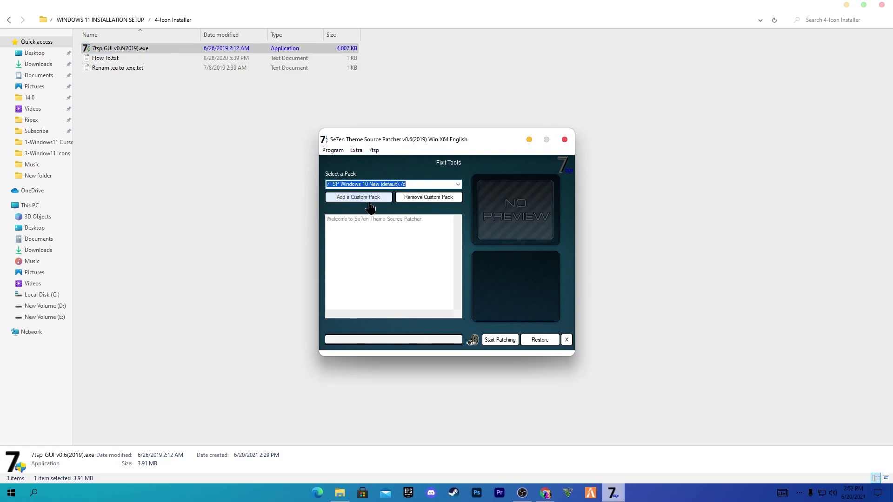
pyautogui.click(354, 198)
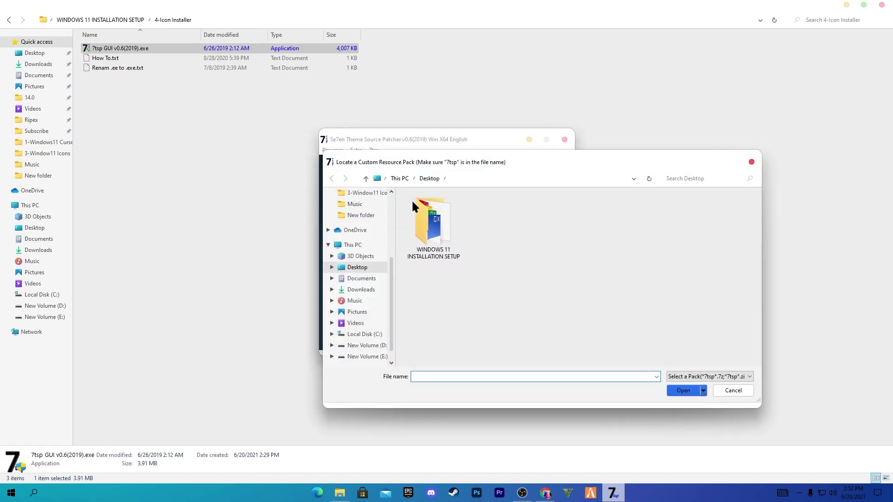
pyautogui.doubleClick(422, 223)
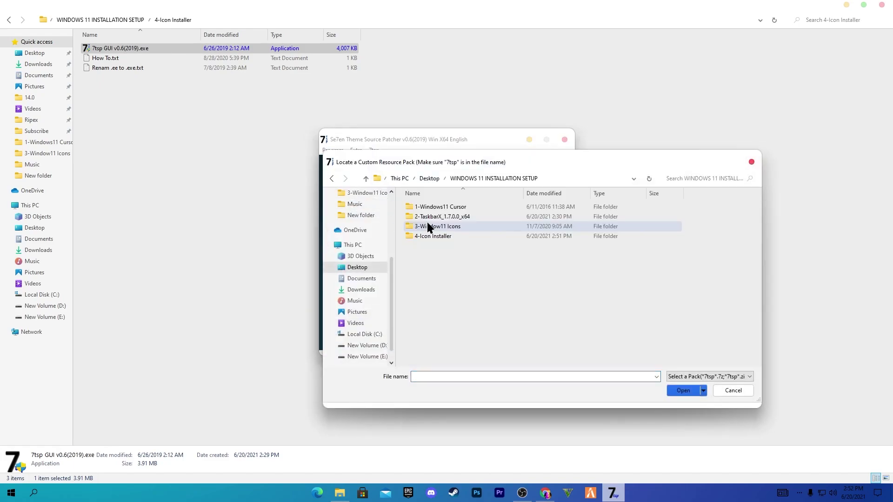
pyautogui.doubleClick(434, 227)
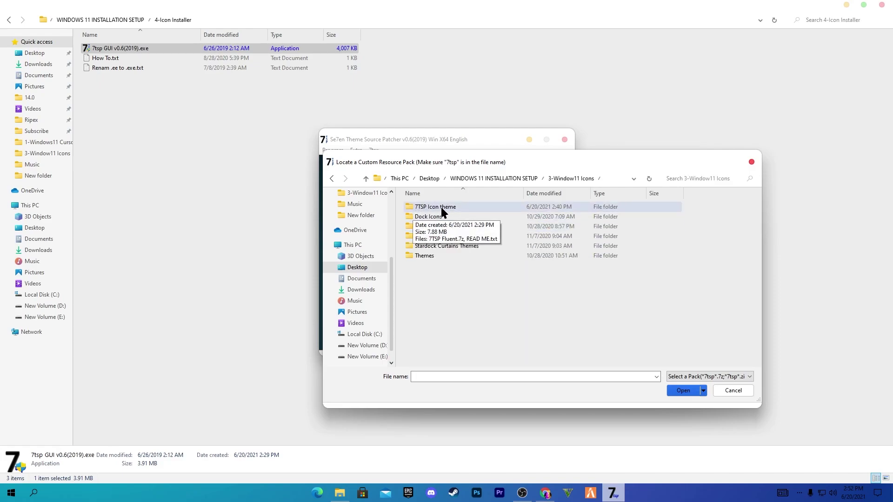
pyautogui.doubleClick(440, 207)
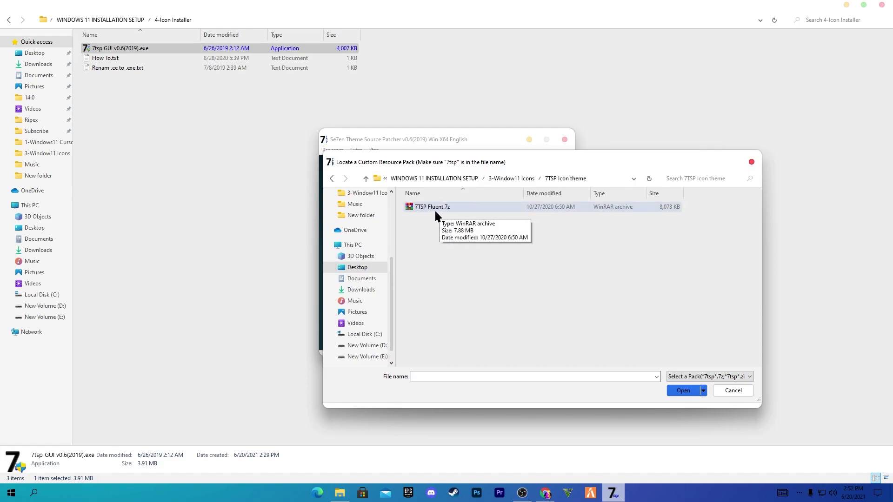
pyautogui.doubleClick(430, 208)
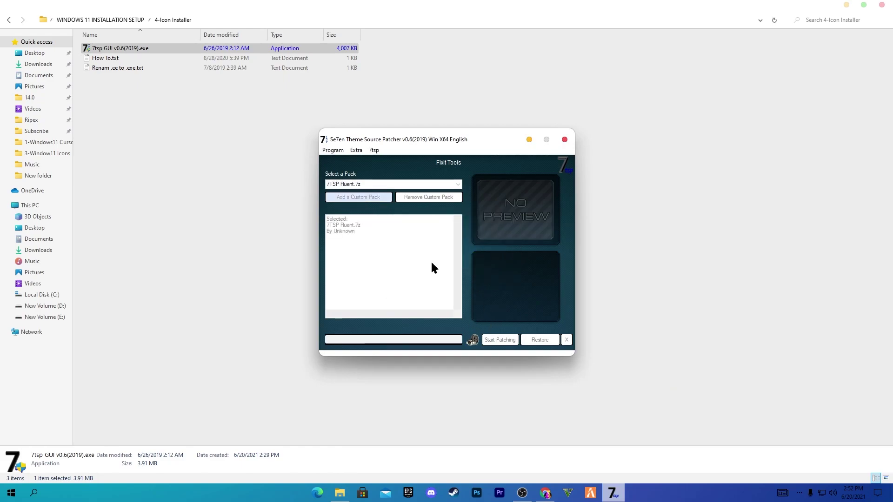
# - Patch the system with the 7TSP Fluent.7z pack, keeping the restore point enabled
pyautogui.click(498, 343)
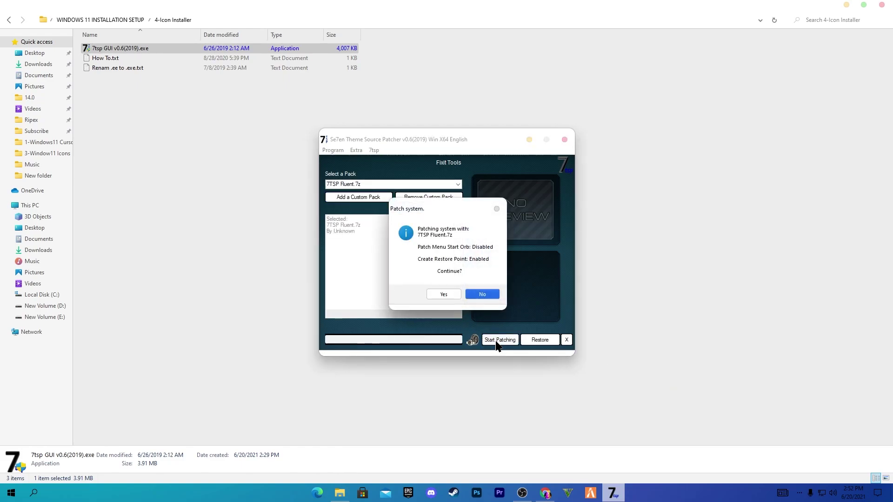
pyautogui.click(449, 296)
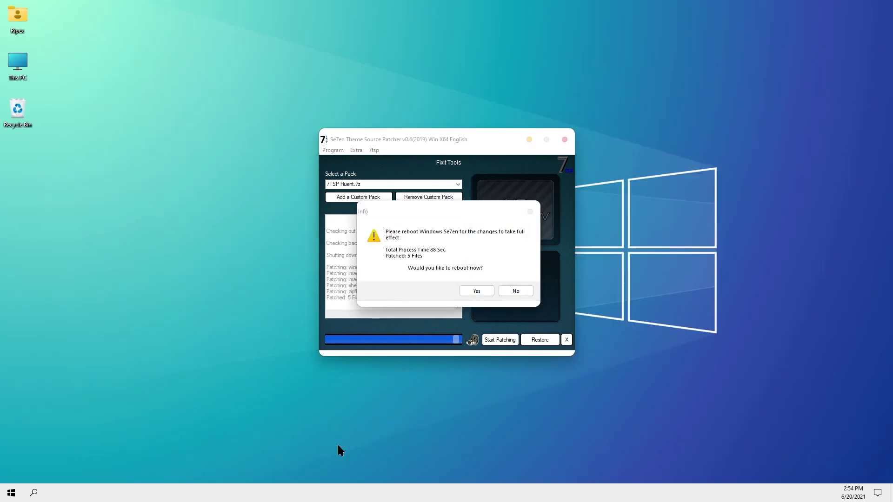
pyautogui.hotkey('alt', 'Tab')
pyautogui.hotkey('alt', 'Tab')
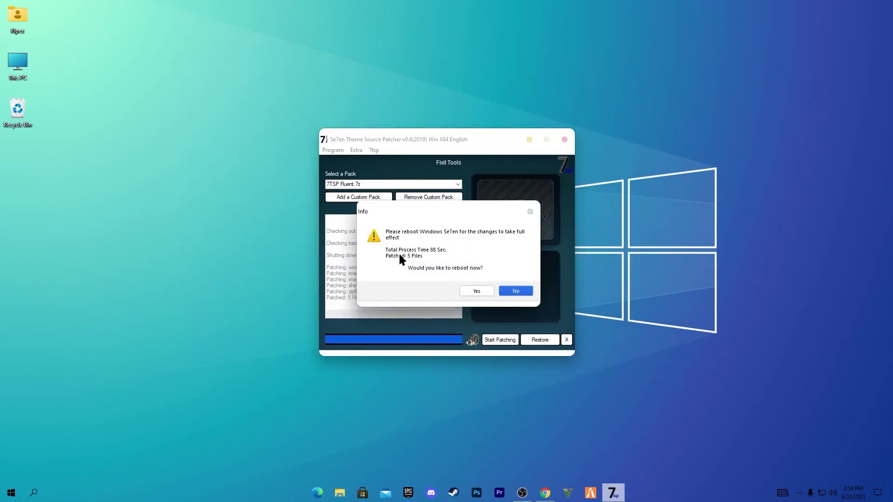
# - Decline the immediate reboot and close Se7en Theme Source Patcher
pyautogui.click(517, 290)
pyautogui.click(517, 290)
pyautogui.click(490, 332)
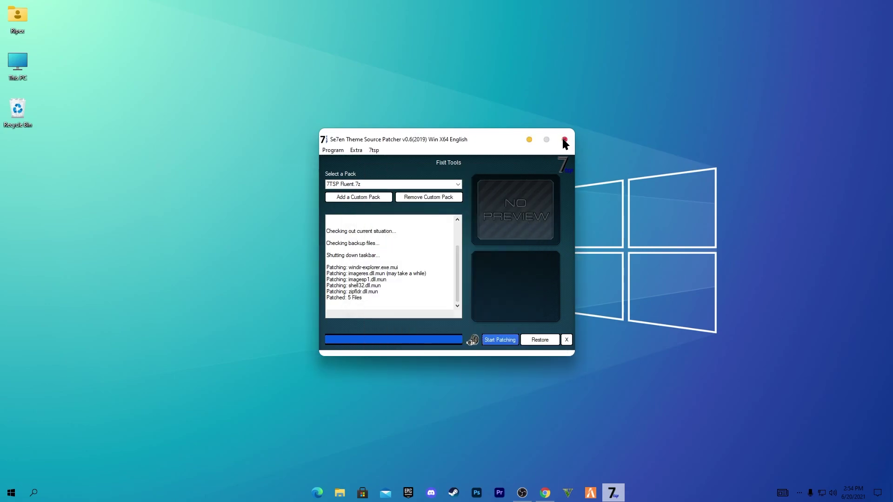
pyautogui.click(564, 139)
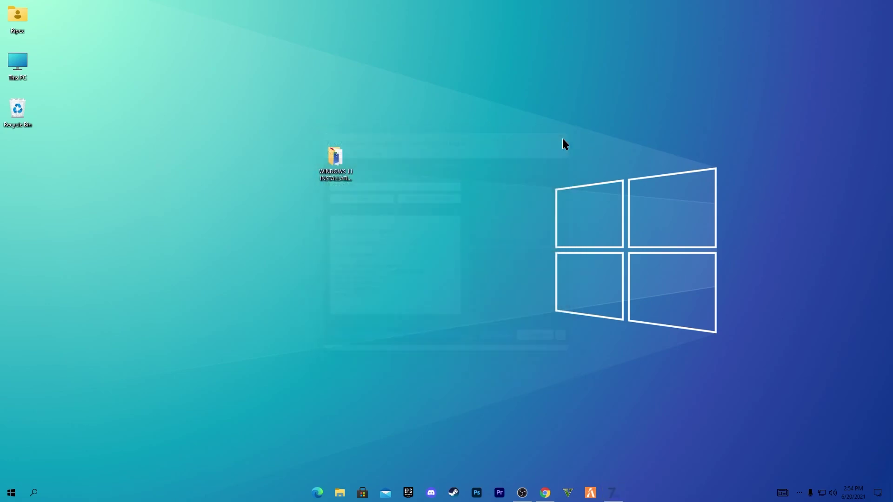
# - Open the WINDOWS 11 INSTALLATION SETUP folder from the desktop and run Curtains_setup.exe as administrator
pyautogui.doubleClick(329, 158)
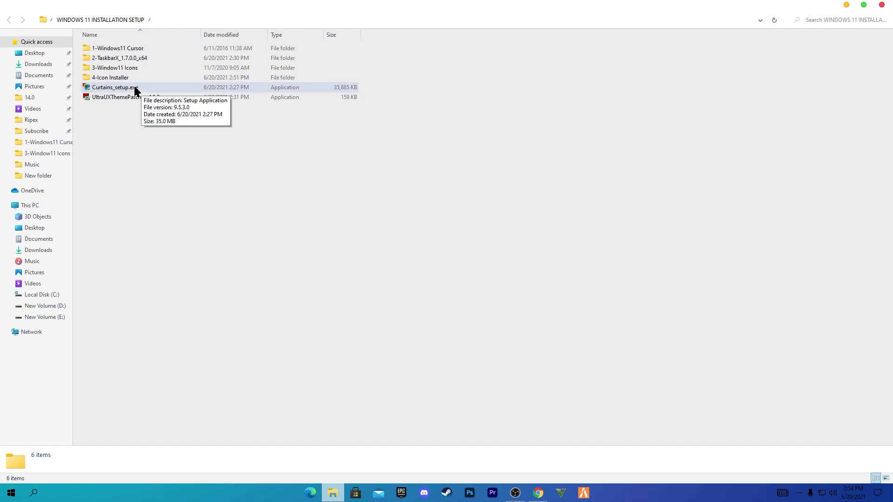
pyautogui.rightClick(123, 88)
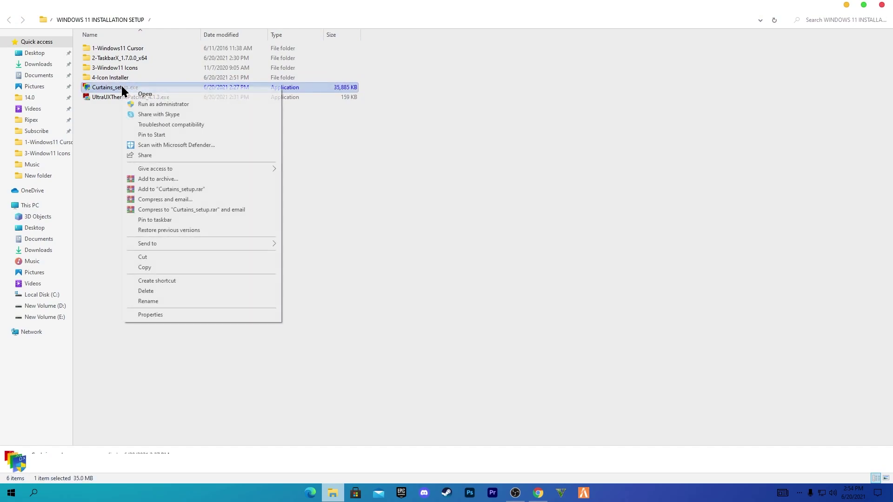
pyautogui.click(163, 104)
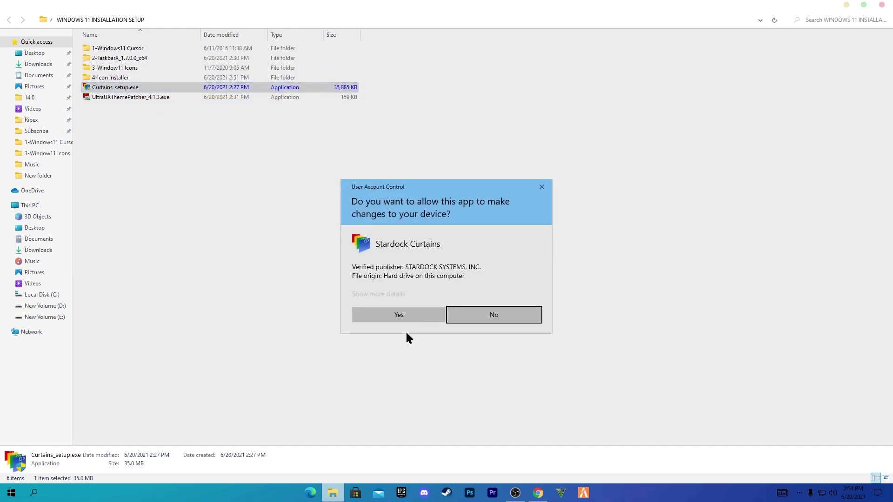
pyautogui.click(398, 314)
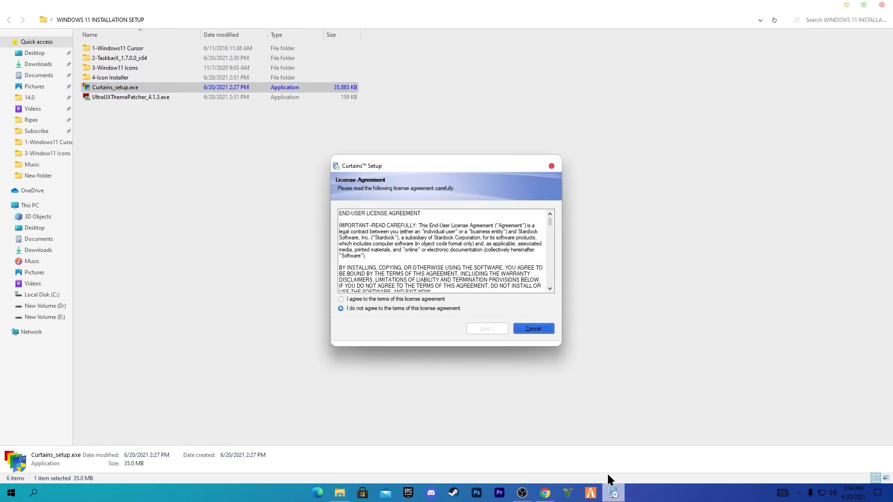
# - Agree to the Curtains license terms and install the program without the additional Groupy software
pyautogui.click(375, 300)
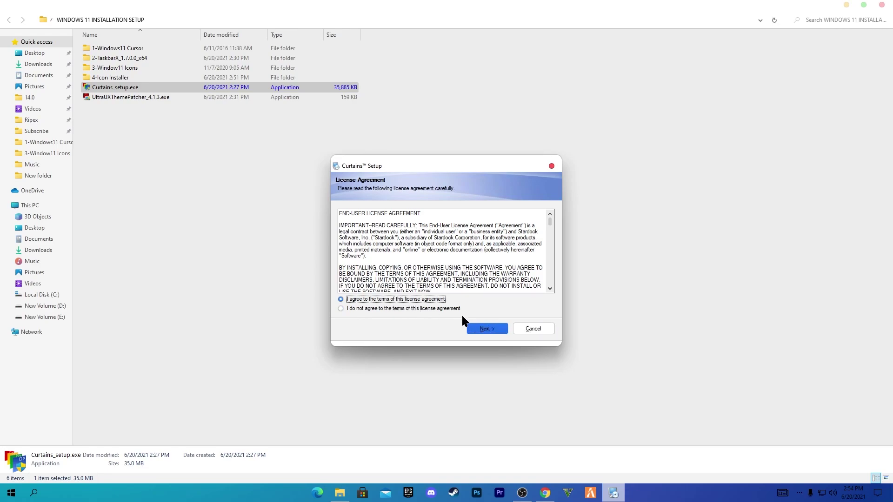
pyautogui.click(485, 328)
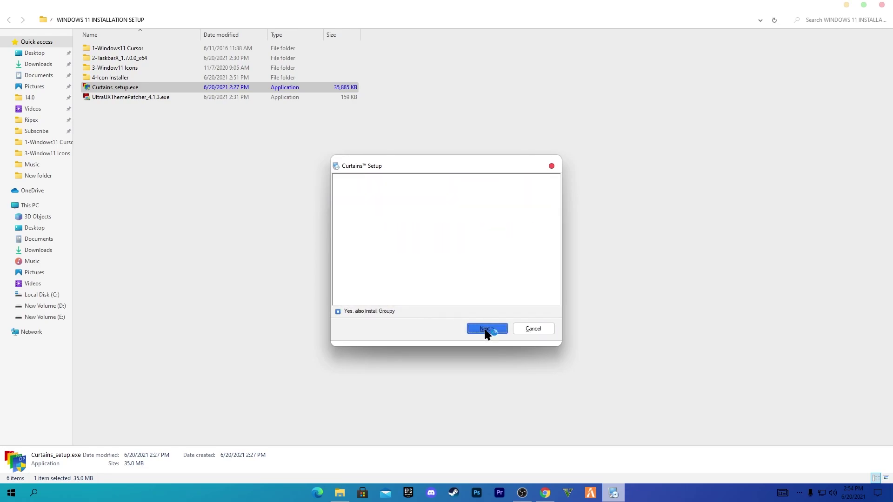
pyautogui.click(339, 312)
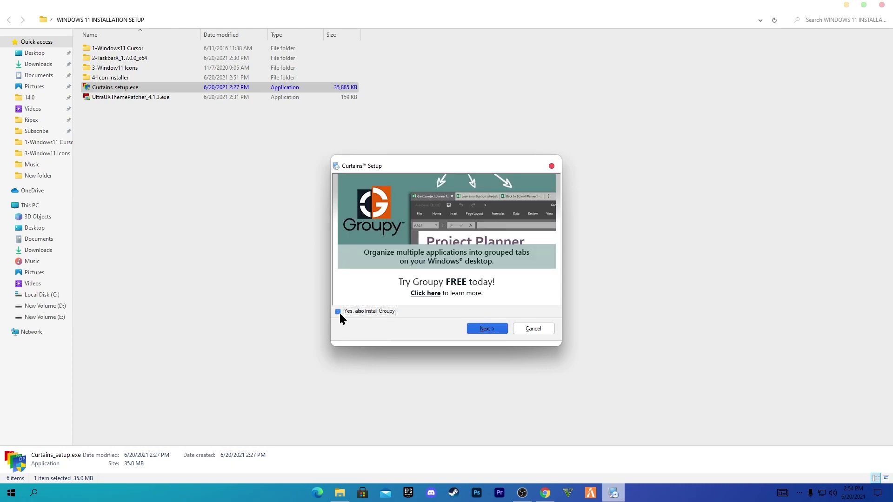
pyautogui.click(499, 331)
pyautogui.click(499, 331)
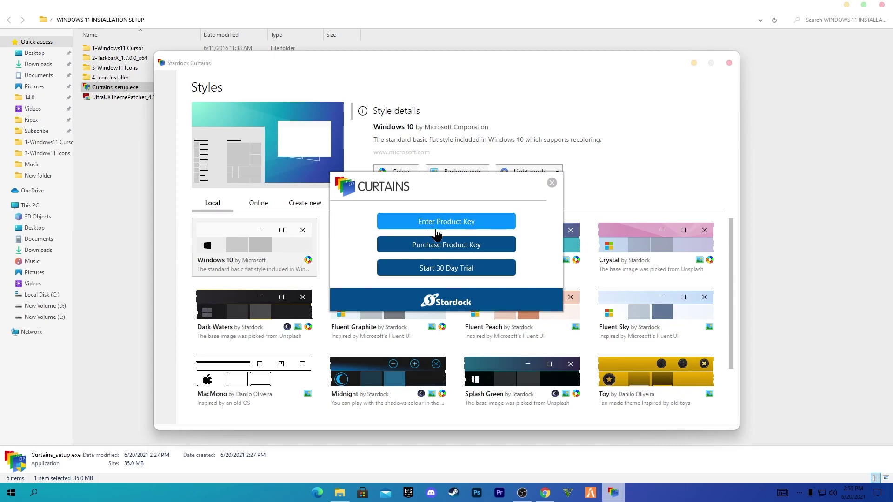
# - Choose the 30-day Curtains trial, switch to Chrome and search Google for "temp email" in a new tab
pyautogui.click(451, 272)
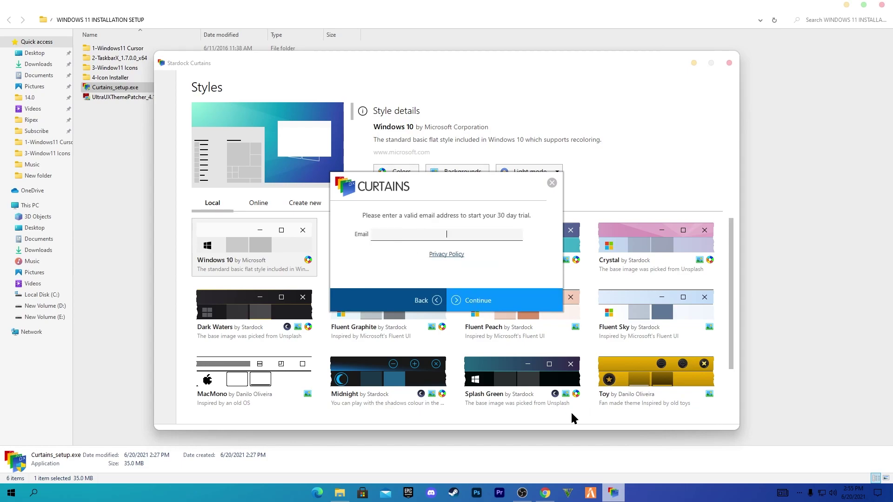
pyautogui.click(544, 493)
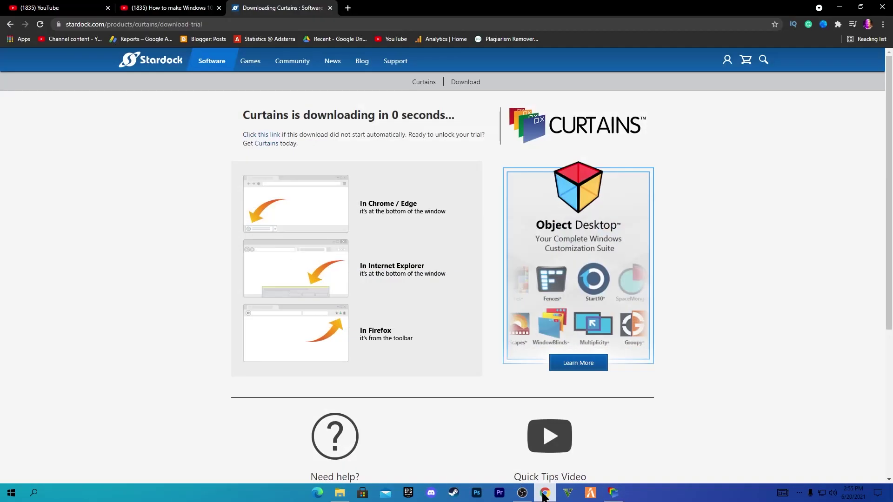
pyautogui.click(348, 7)
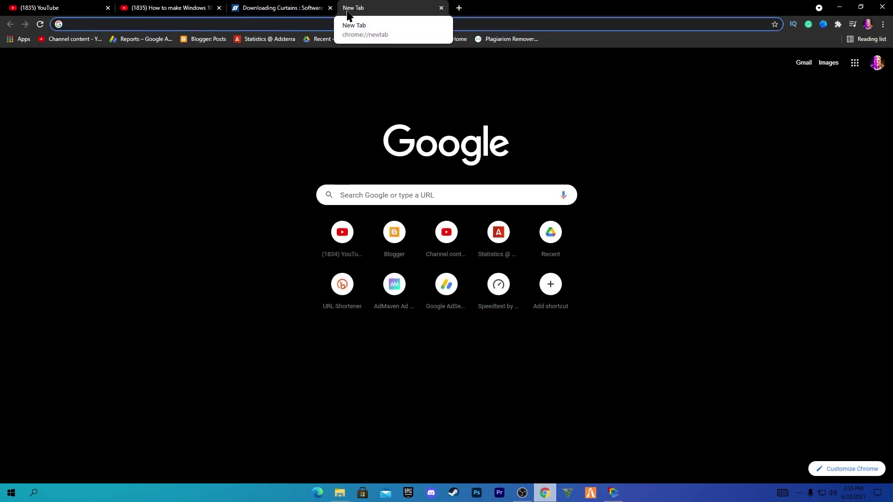
pyautogui.write('tem,')
pyautogui.press('BackSpace')
pyautogui.write('p email')
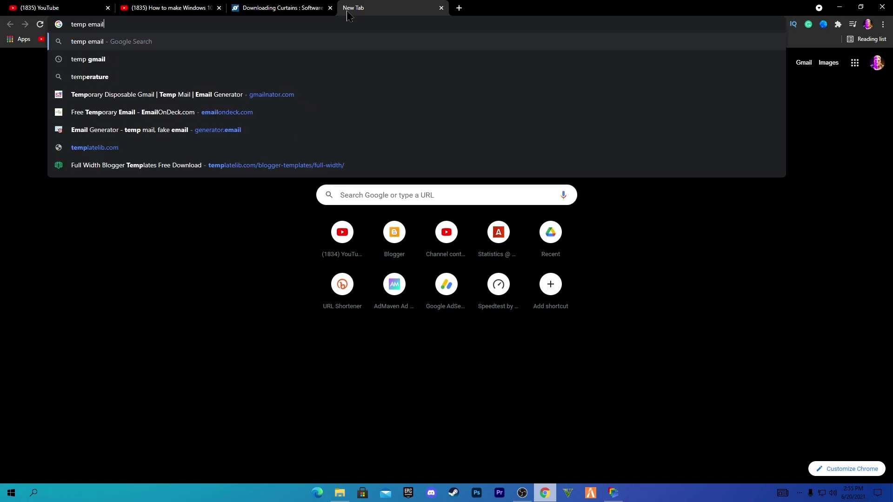
pyautogui.press('Return')
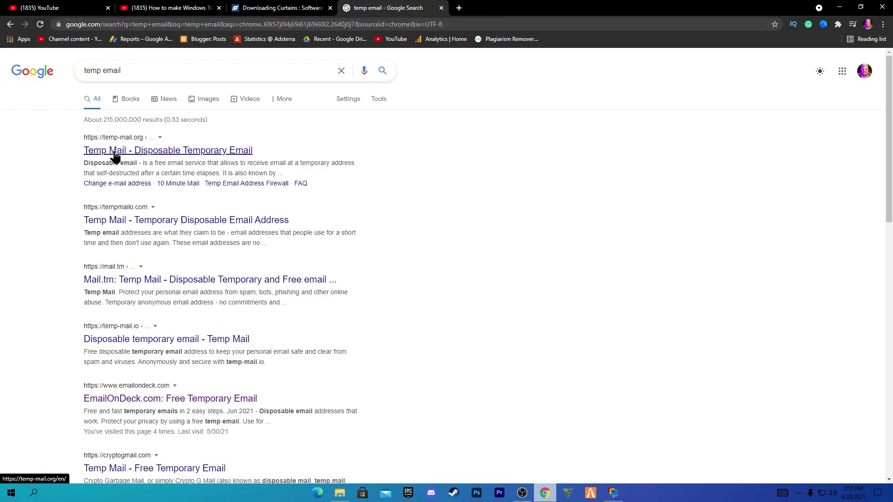
# - Copy the disposable email address from temp-mail.org, switch back to Curtains and submit it to start the 30-day trial
pyautogui.click(132, 152)
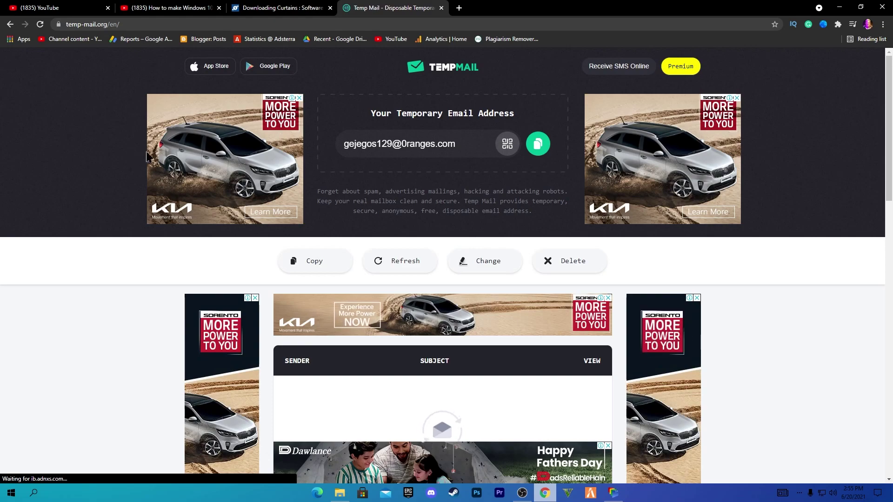
pyautogui.click(537, 144)
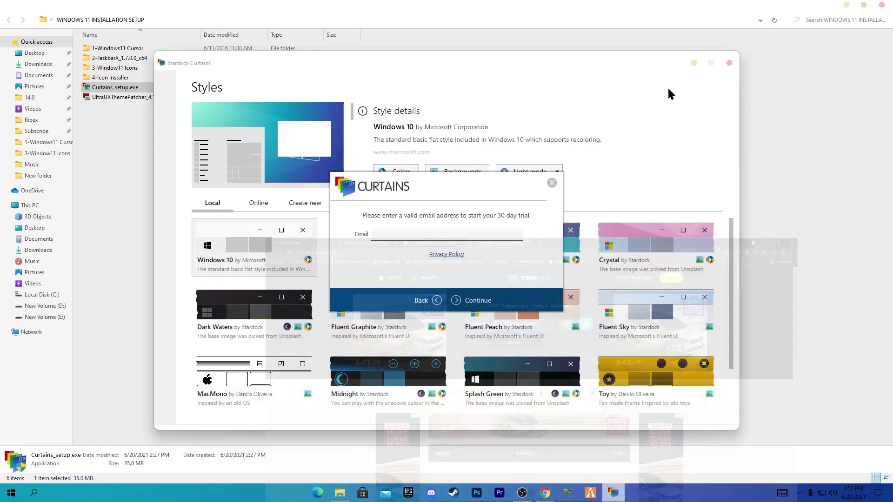
pyautogui.hotkey('ctrl', 'v')
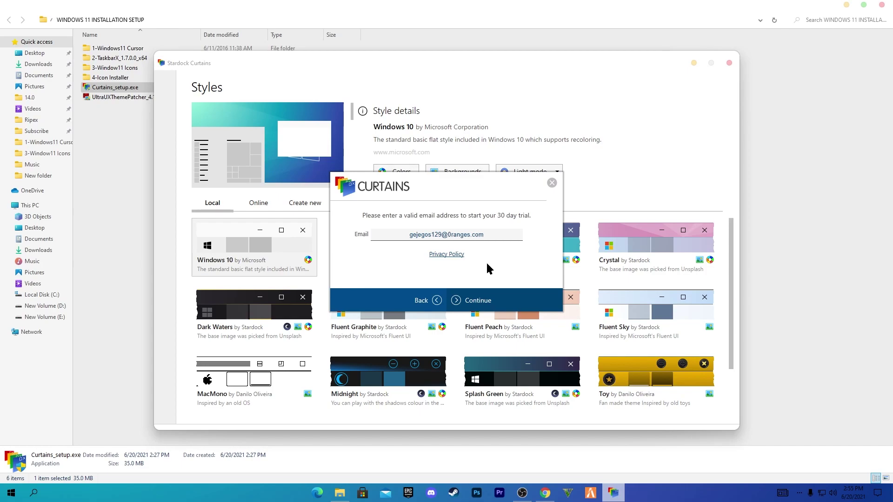
pyautogui.click(478, 300)
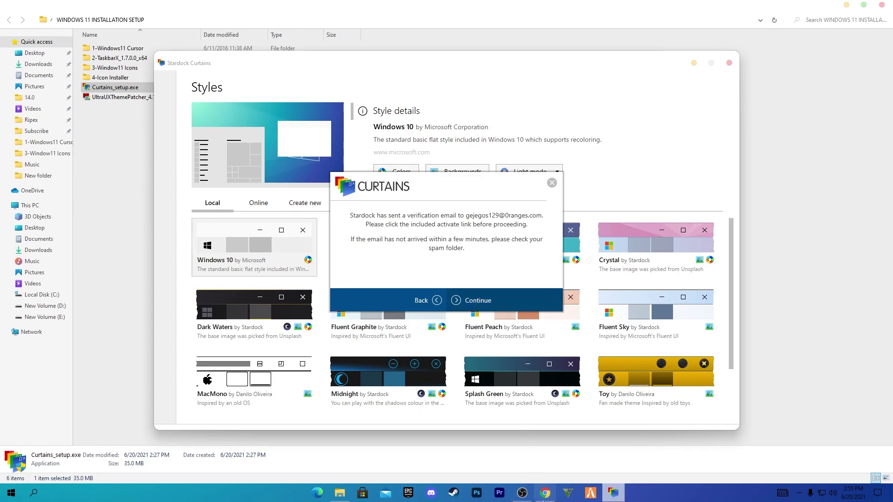
# - Switch to Chrome, refresh the Temp Mail inbox, open the "Complete Your Curtains Activation" message and activate the 30-day trial
pyautogui.click(544, 493)
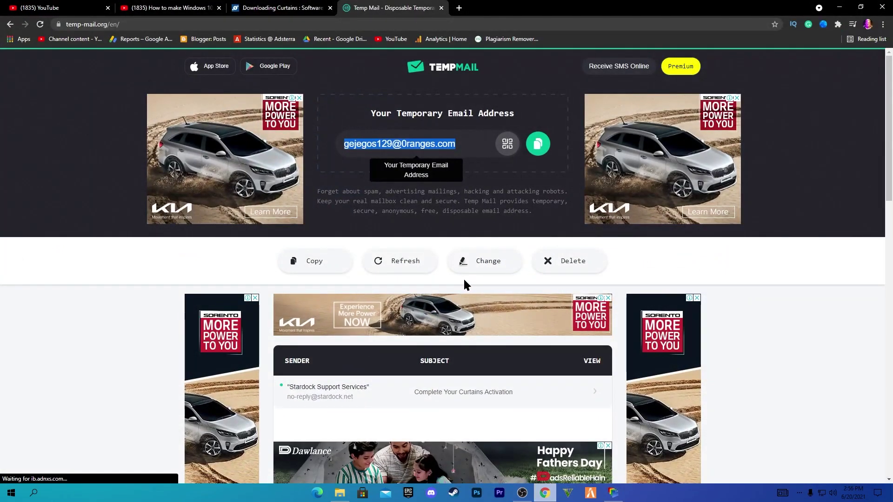
pyautogui.click(408, 266)
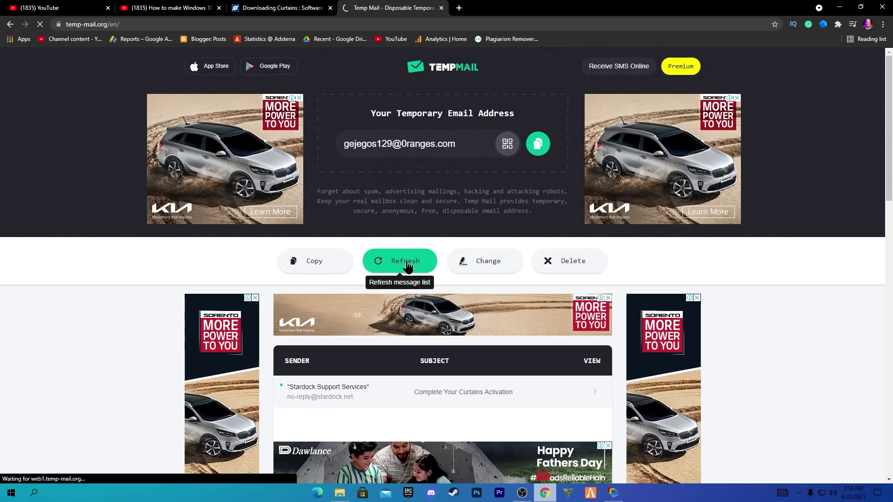
pyautogui.scroll(-1, 391, 316)
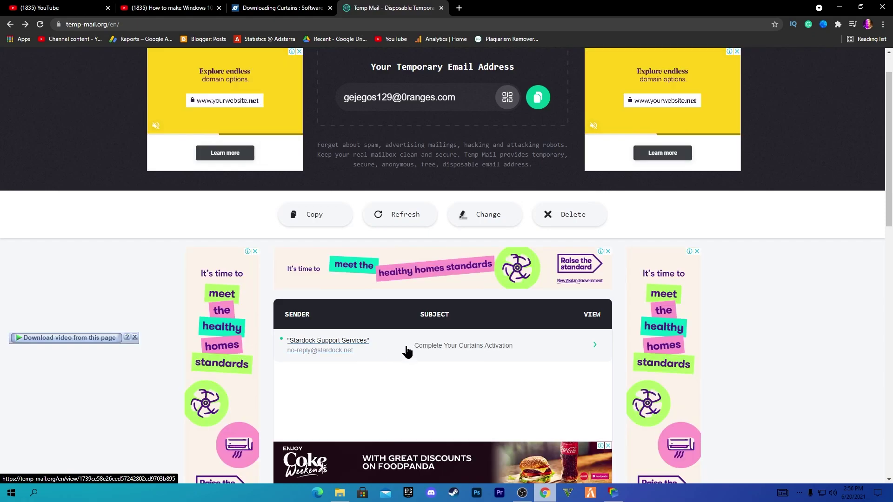
pyautogui.click(407, 352)
pyautogui.scroll(-3, 405, 351)
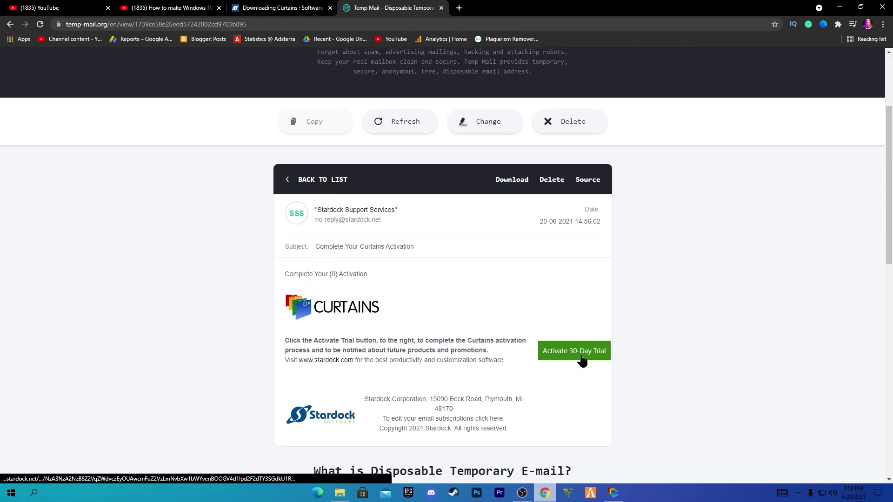
pyautogui.click(579, 401)
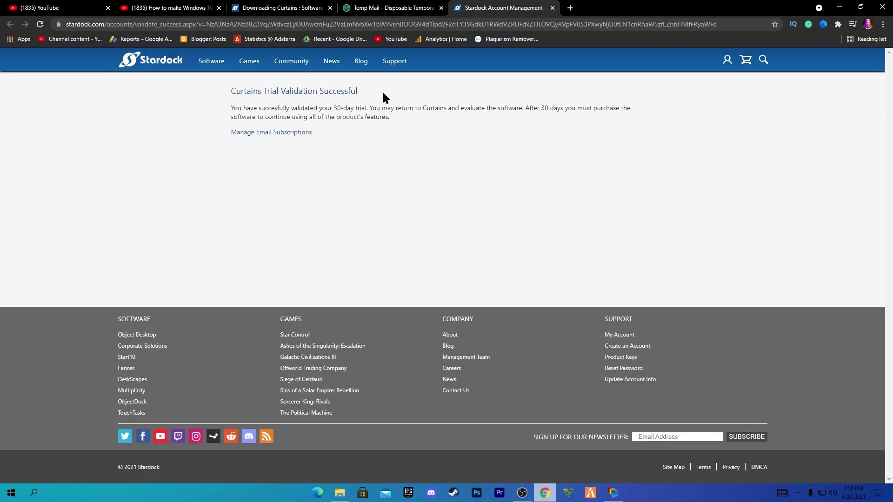
# - Minimize the browser, finish the trial activation in Curtains and dismiss the Welcome message
pyautogui.click(840, 7)
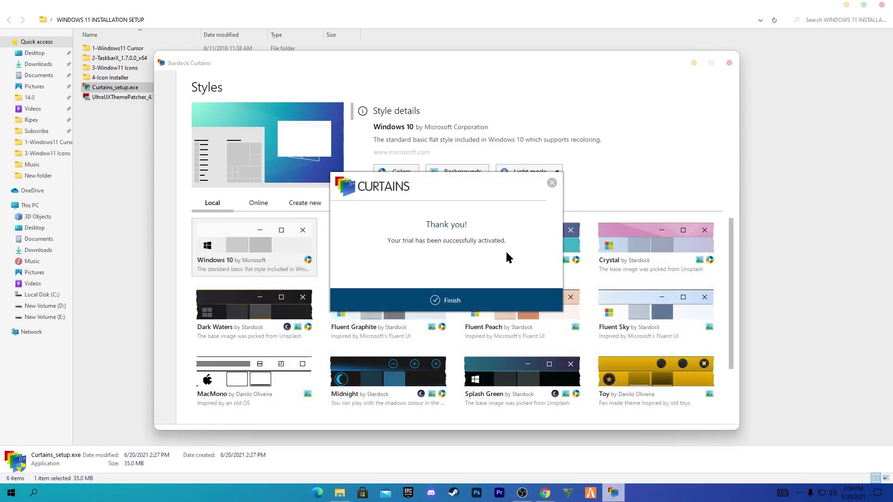
pyautogui.click(443, 306)
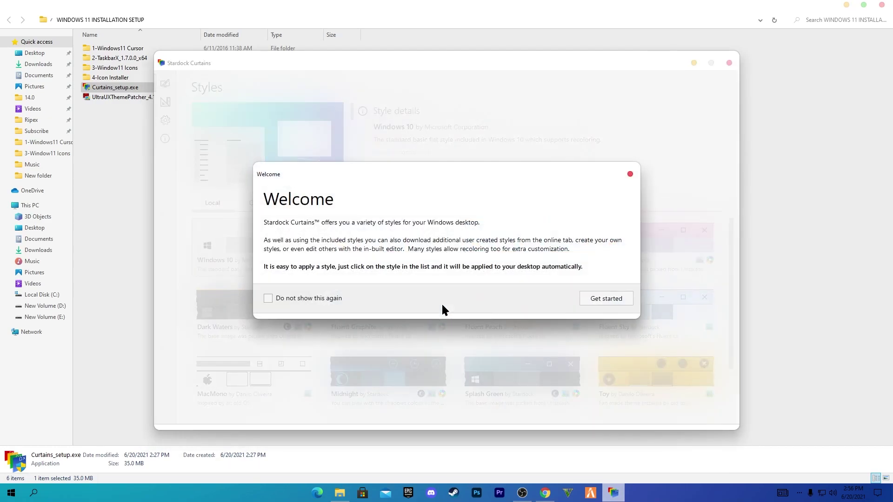
pyautogui.click(606, 300)
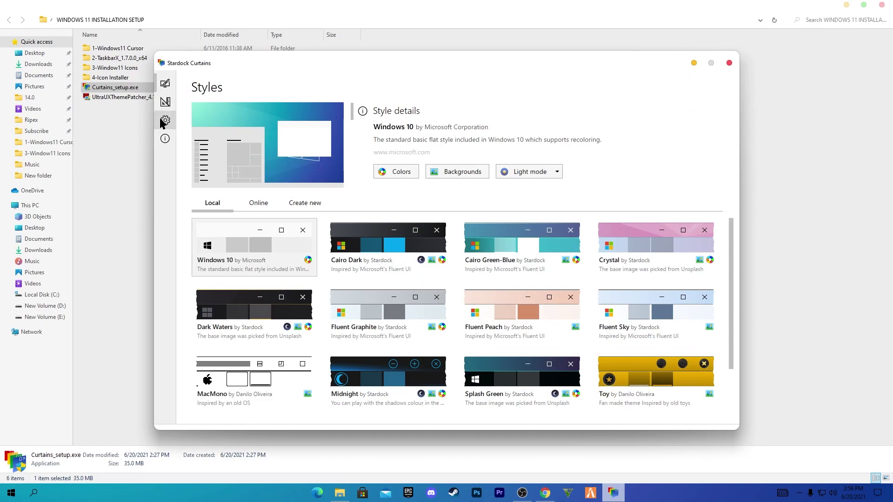
# - In the additional Curtains style settings, turn off applying the style to window title bars
pyautogui.click(160, 118)
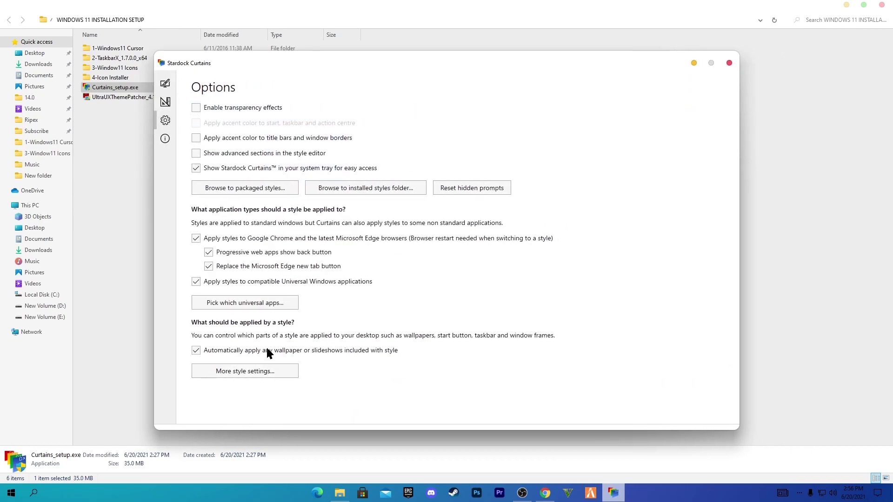
pyautogui.click(246, 372)
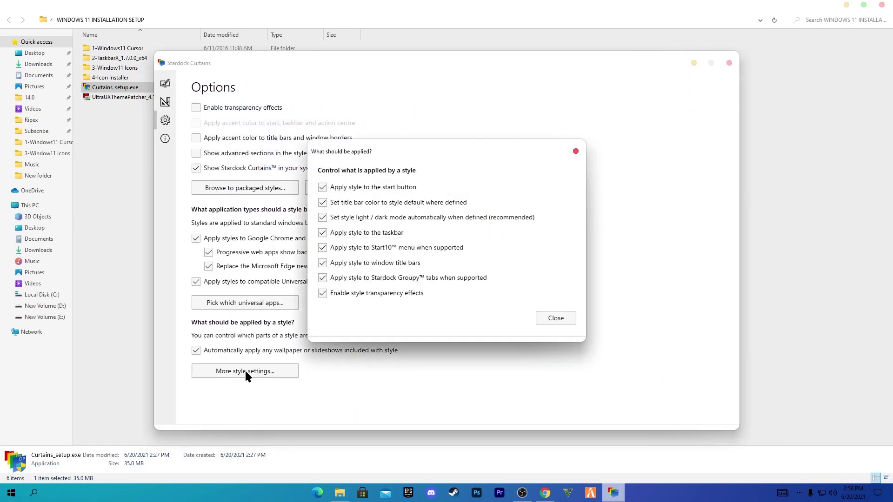
pyautogui.click(322, 264)
pyautogui.click(558, 318)
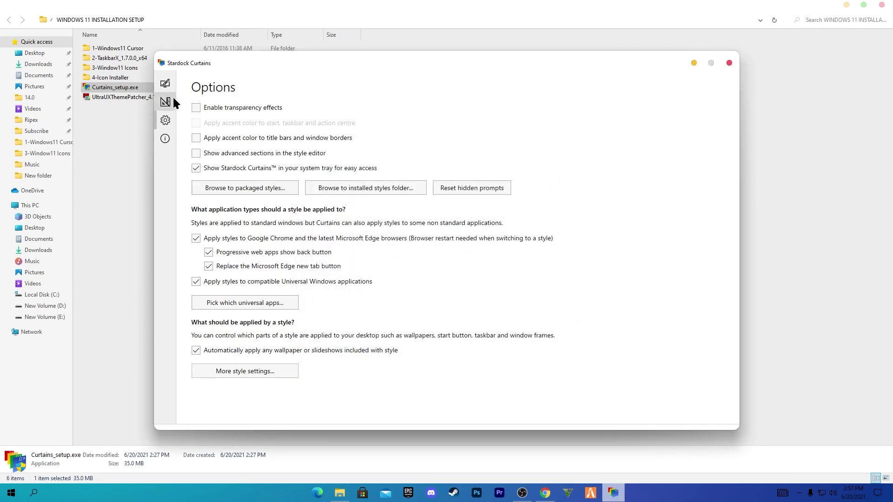
# - Apply the Fluent Graphite style in Curtains, declining its background and the browser restart, and suppress future browser restart prompts
pyautogui.click(168, 83)
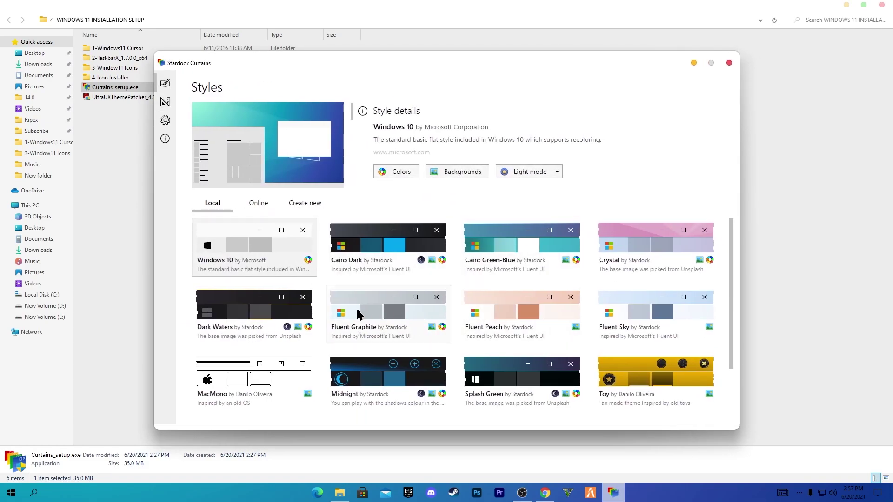
pyautogui.click(376, 309)
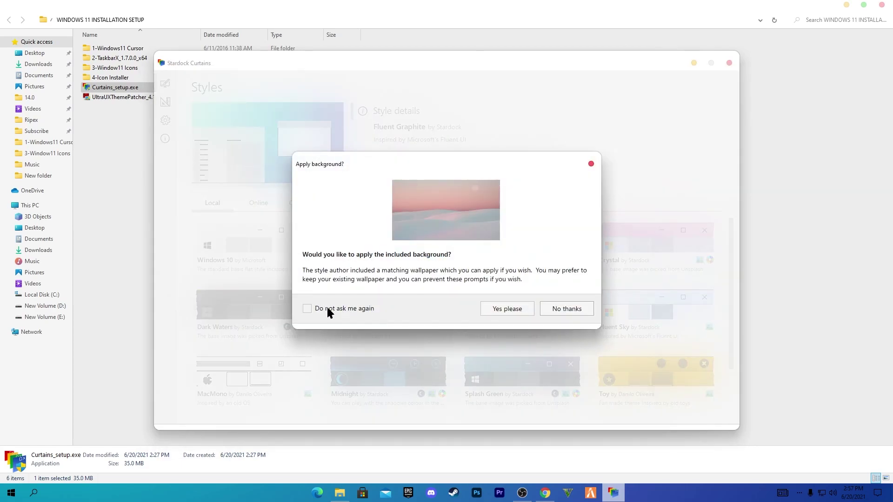
pyautogui.click(554, 306)
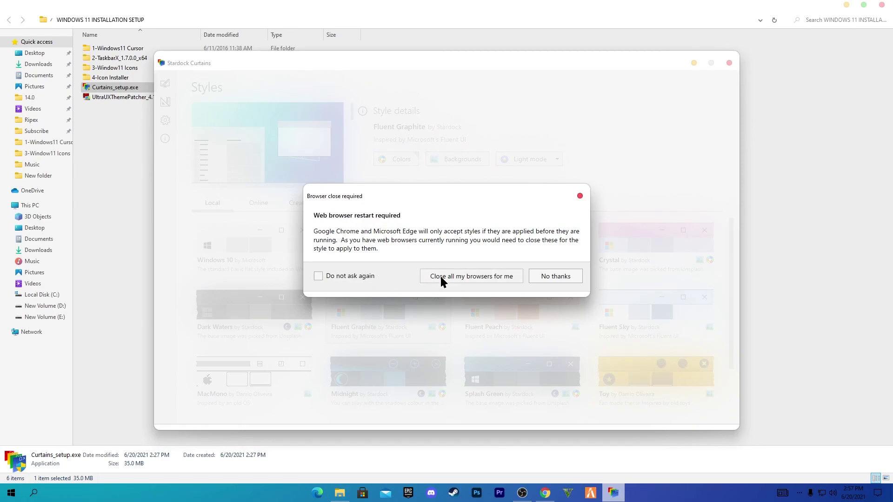
pyautogui.click(318, 276)
pyautogui.click(541, 276)
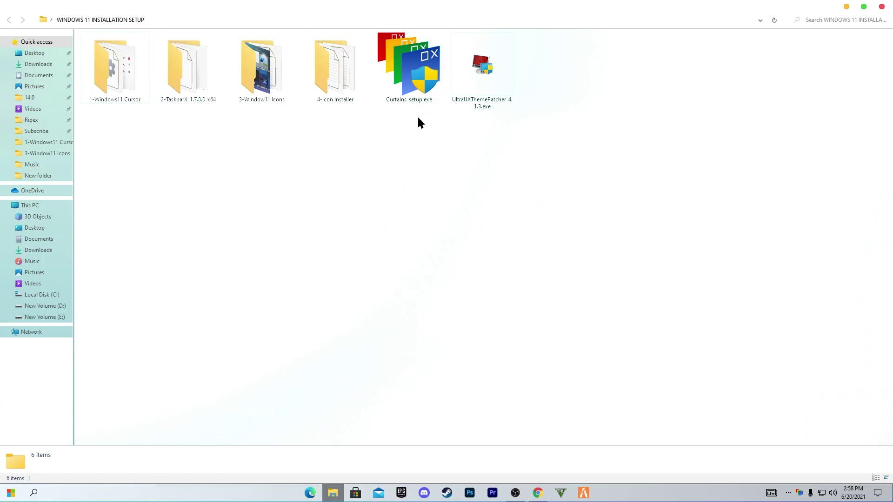
# - Run UltraUXThemePatcher_4.1.3.exe from the setup folder, accept its license and complete the installation
pyautogui.click(475, 77)
pyautogui.doubleClick(475, 76)
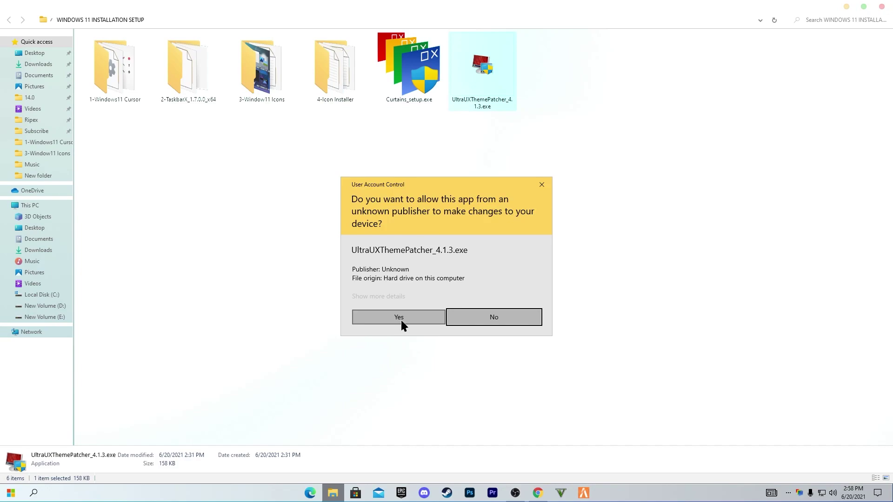
pyautogui.click(401, 320)
pyautogui.click(493, 319)
pyautogui.click(398, 299)
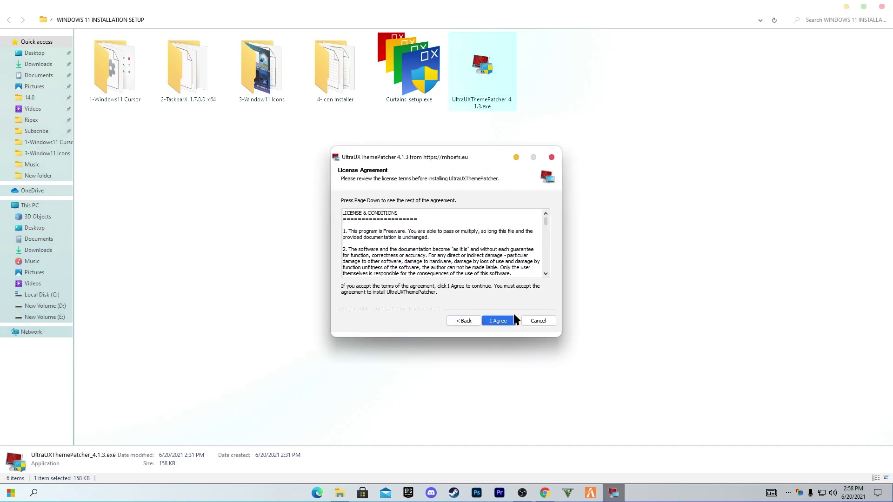
pyautogui.click(500, 320)
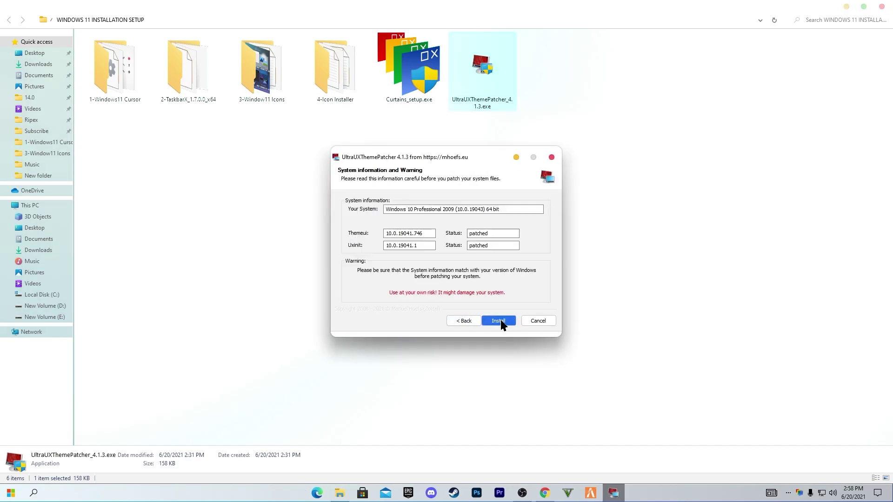
pyautogui.click(501, 319)
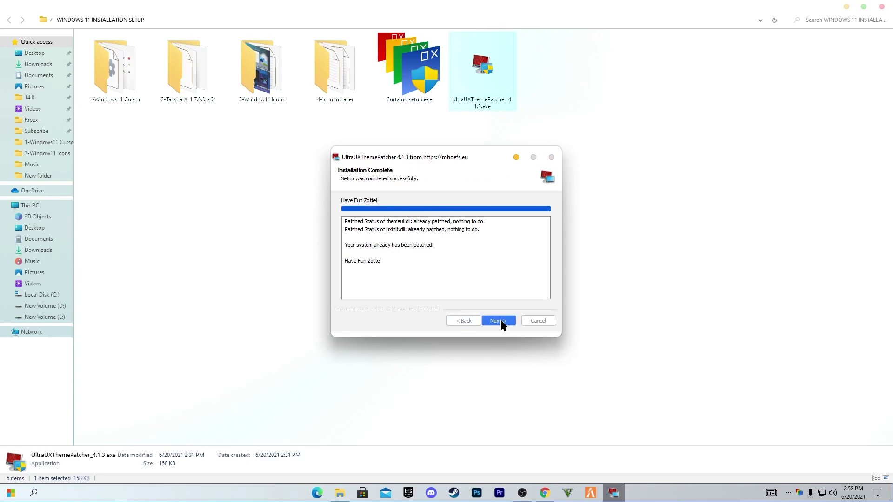
pyautogui.click(500, 320)
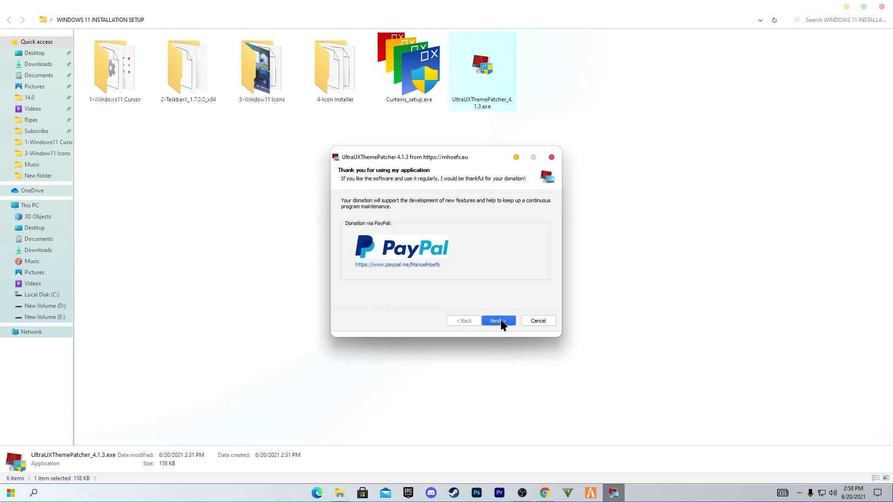
pyautogui.click(500, 320)
pyautogui.click(500, 320)
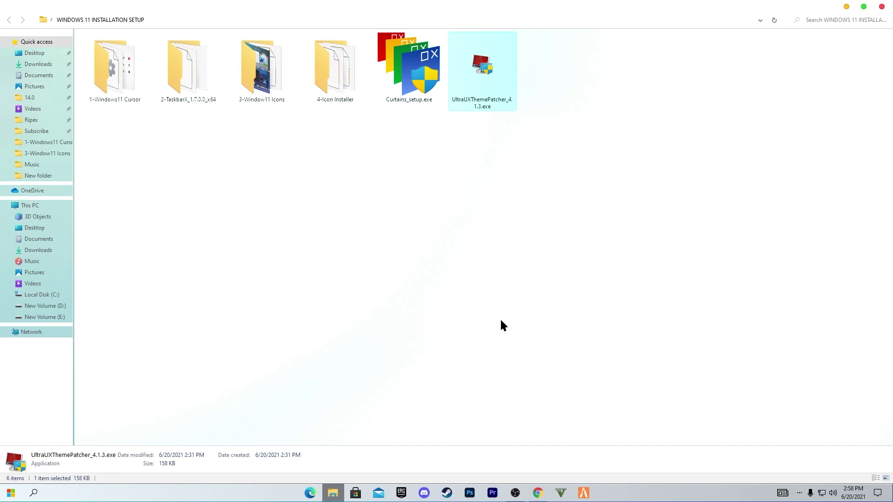
# - Open the Themes folder inside 3-Window11 Icons and apply Fluent Day.theme
pyautogui.press('Left')
pyautogui.press('Left')
pyautogui.press('Left')
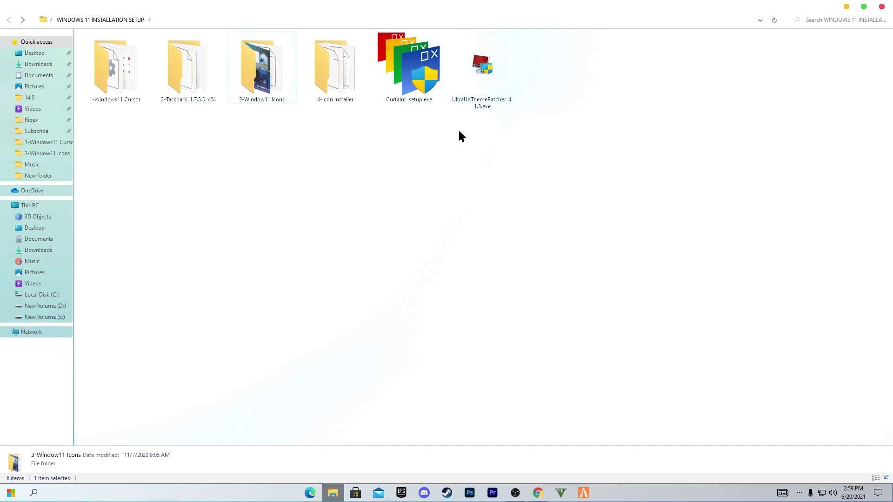
pyautogui.doubleClick(258, 76)
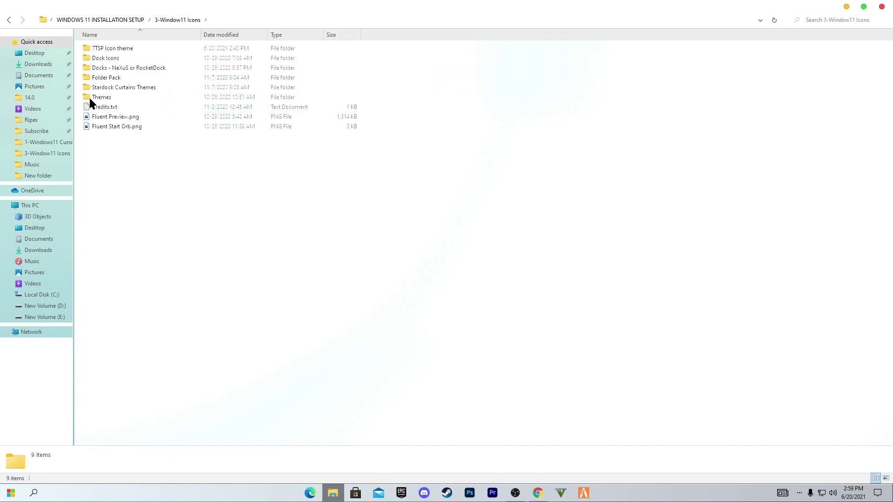
pyautogui.doubleClick(113, 97)
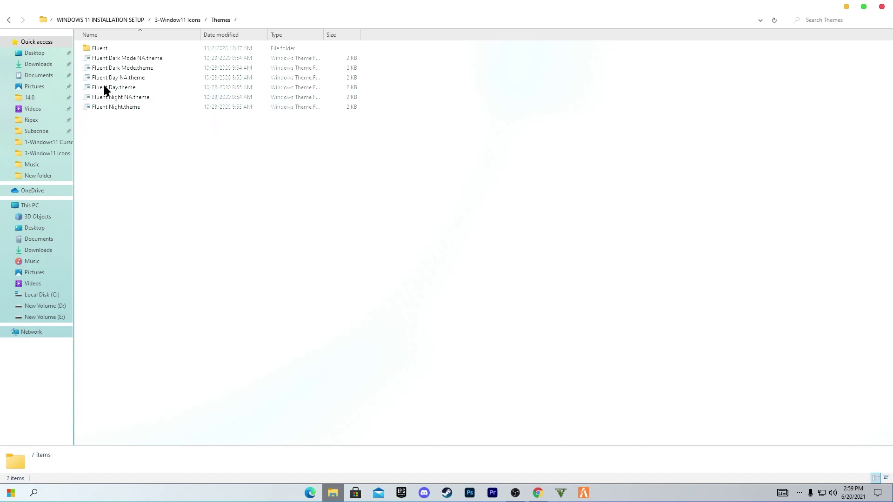
pyautogui.doubleClick(124, 89)
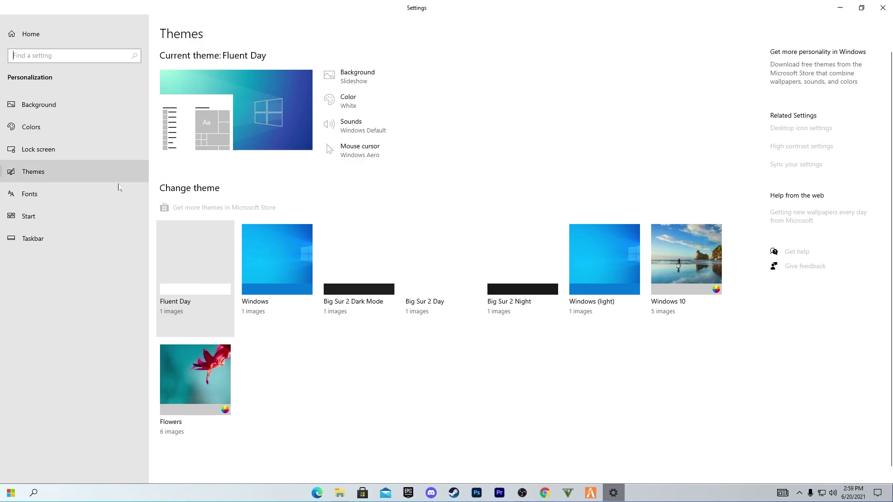
# - Show the desktop and open the Start menu to inspect the new look, then close it
pyautogui.press('super+d')
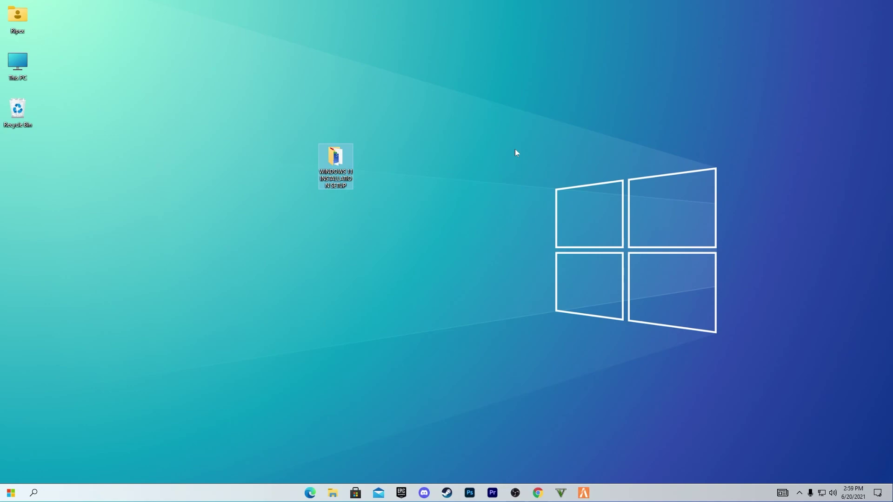
pyautogui.click(2, 495)
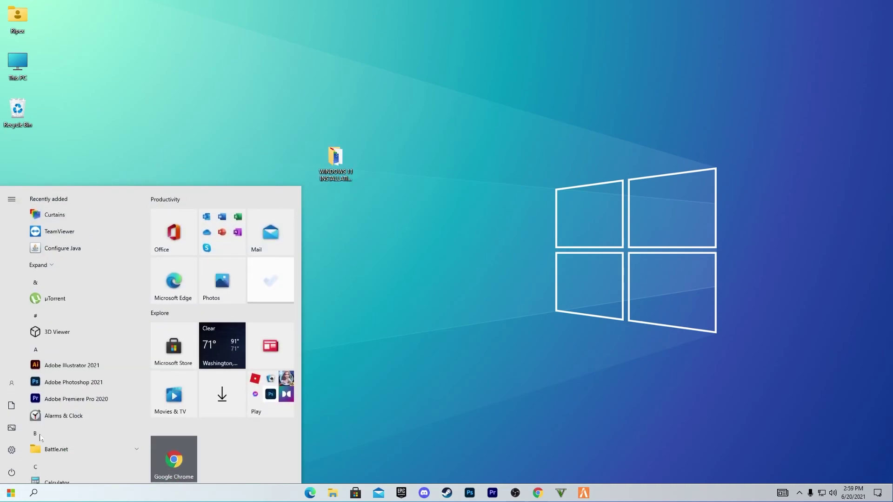
pyautogui.click(397, 374)
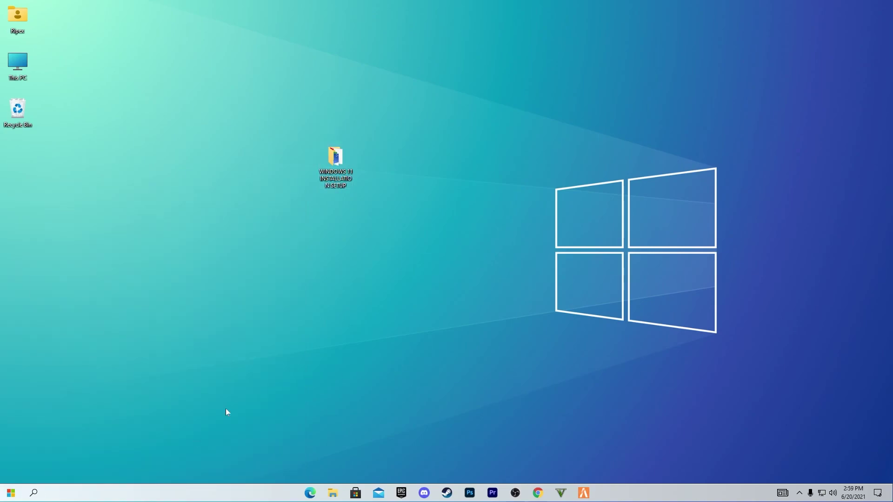